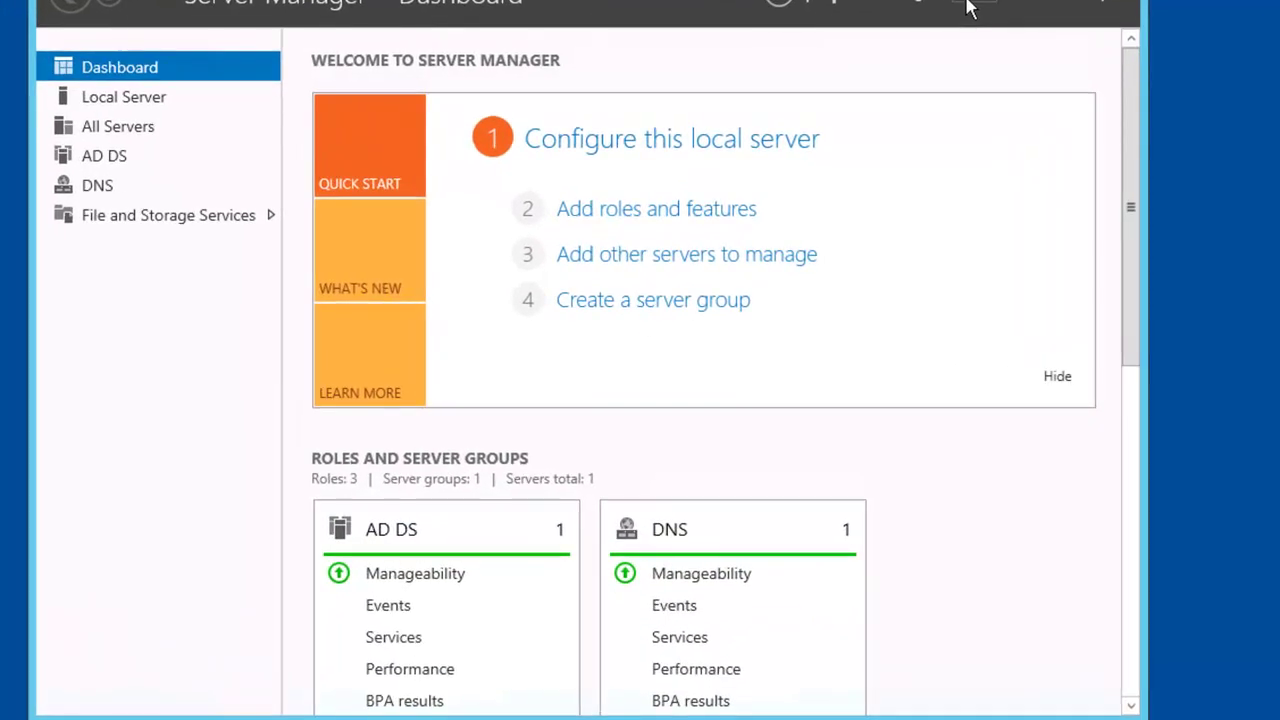
Step: Open Group Policy Management and start editing the Default Domain Policy of the PRACTICELABS.COM domain
click(967, 8)
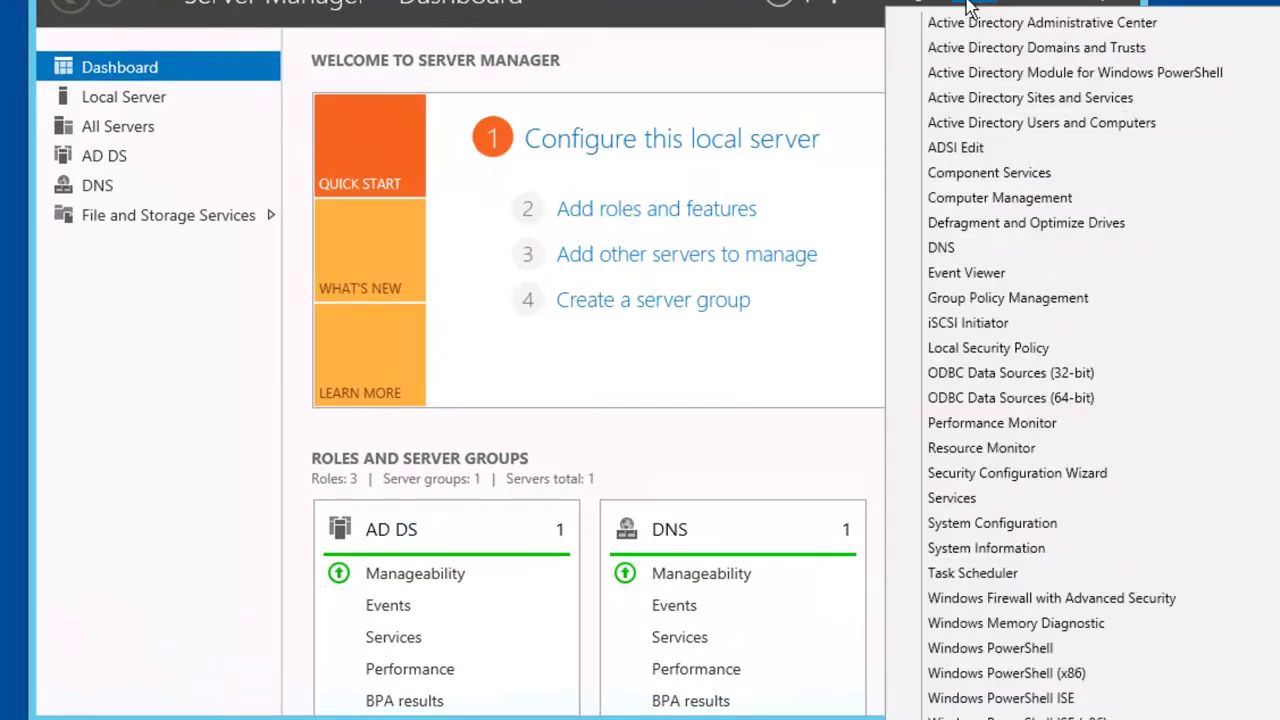
click(1101, 297)
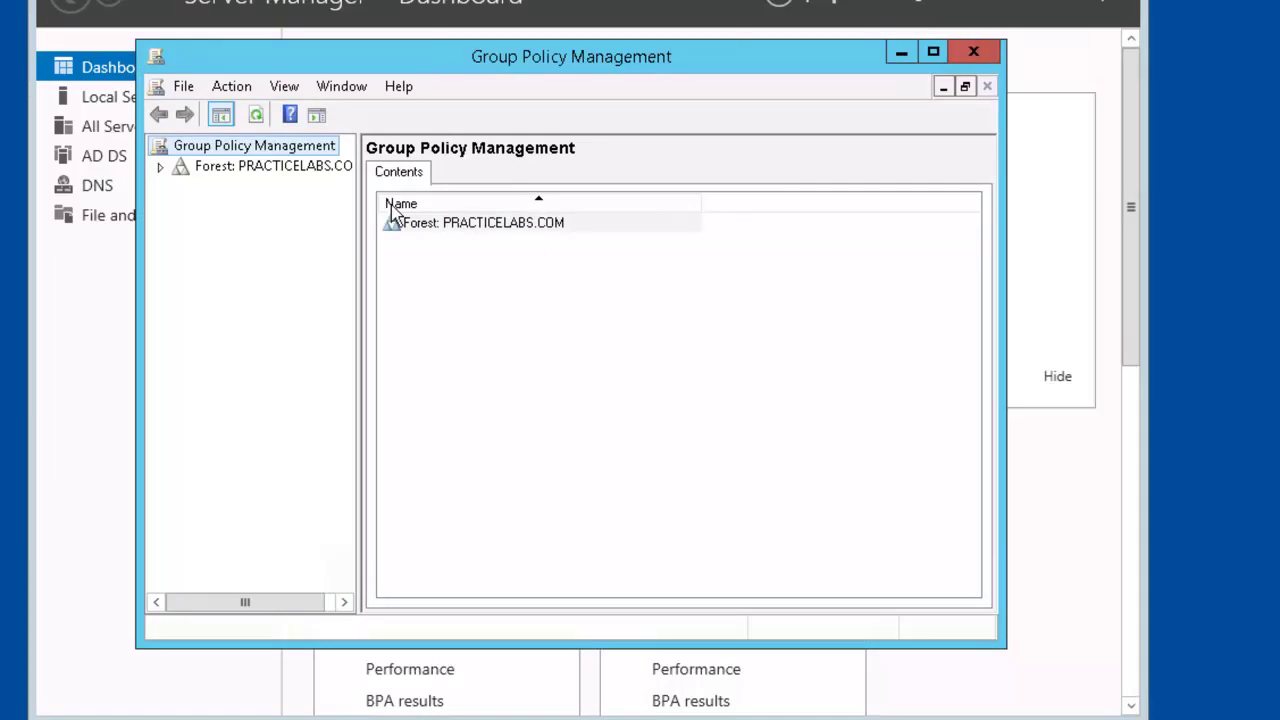
click(157, 168)
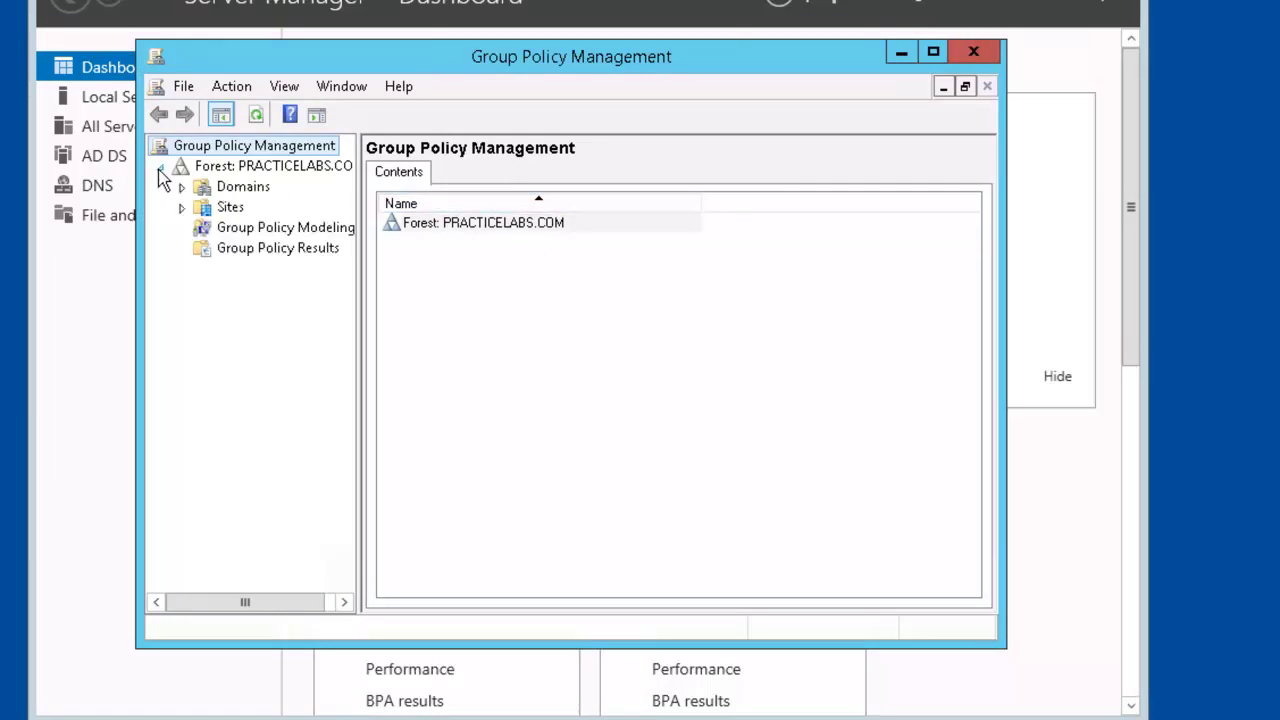
click(181, 188)
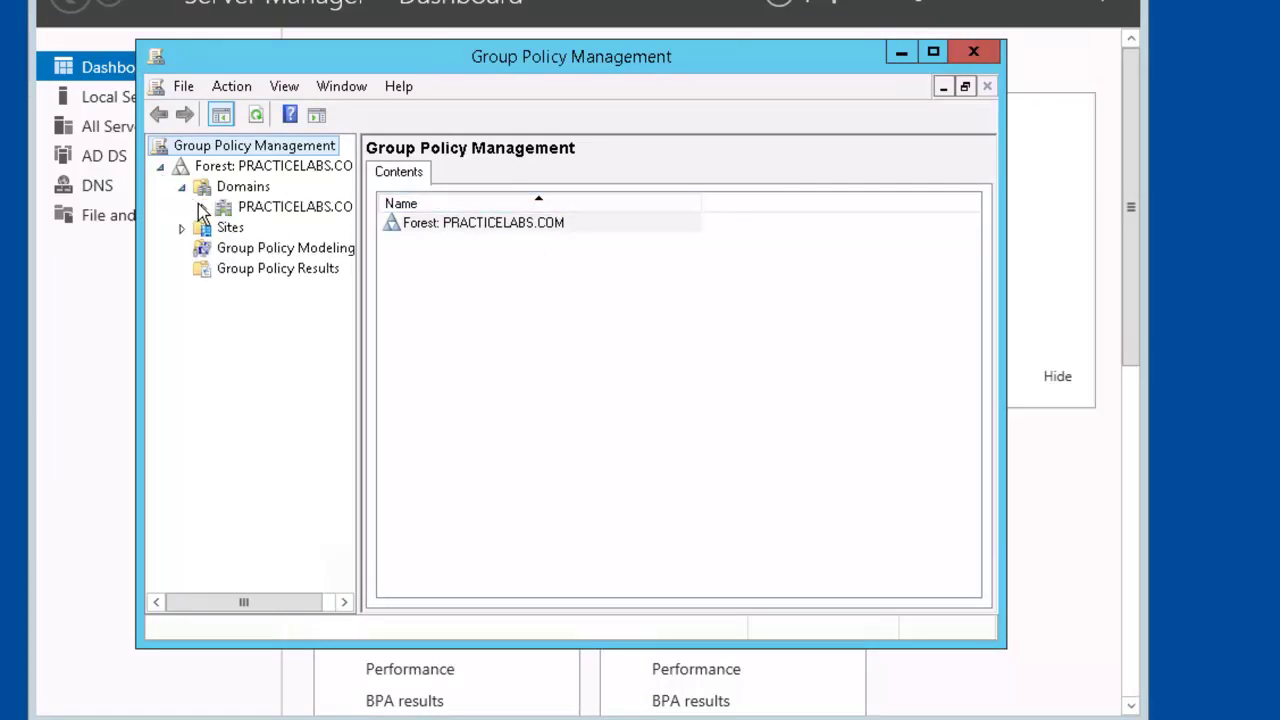
click(203, 208)
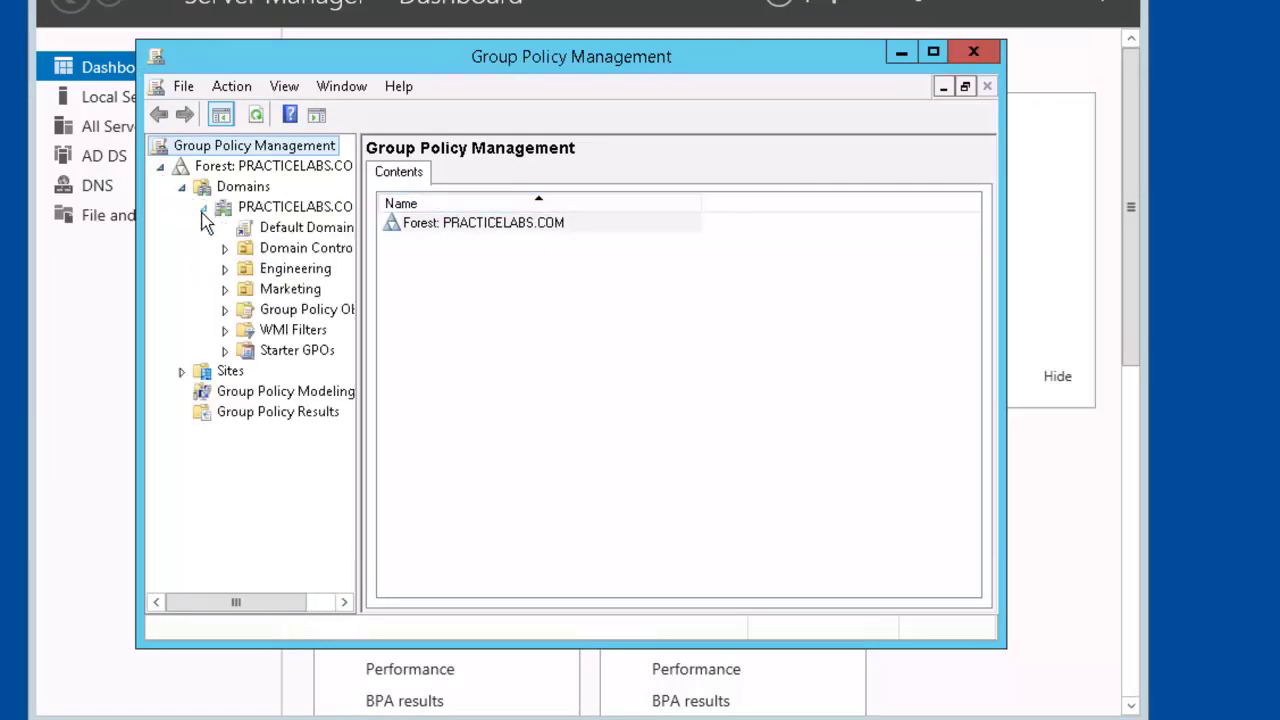
right_click(322, 227)
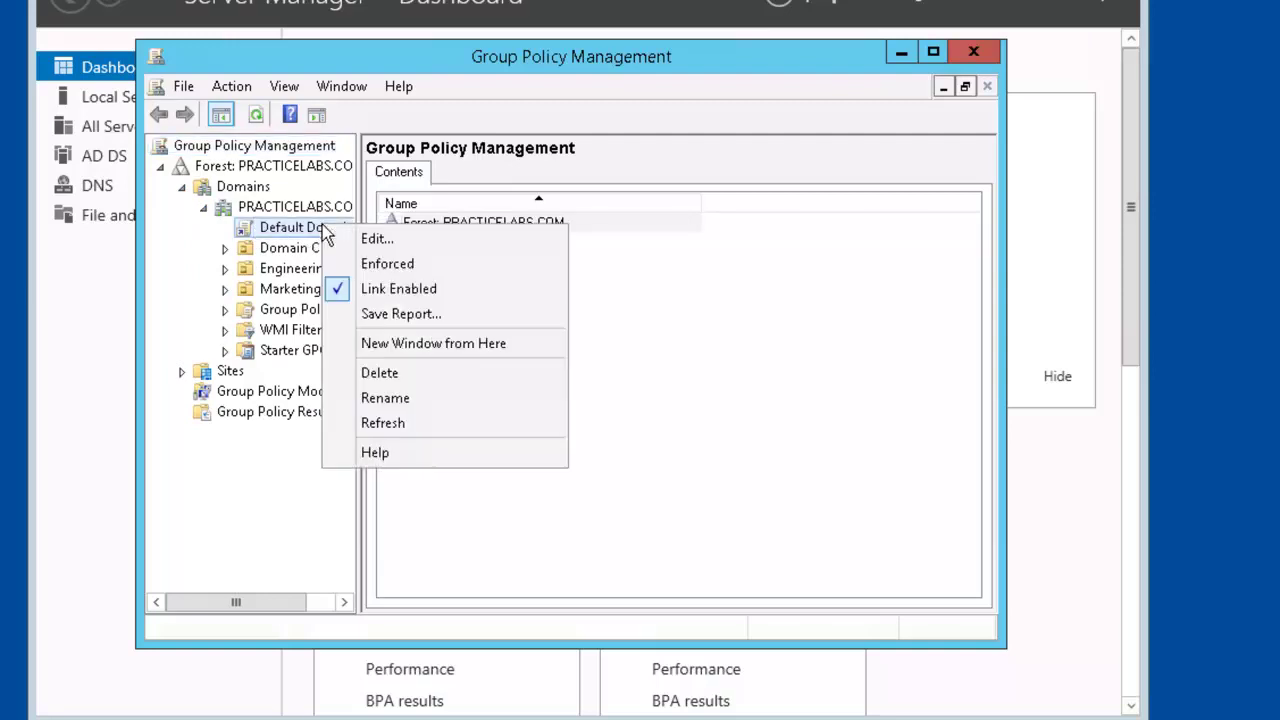
click(398, 242)
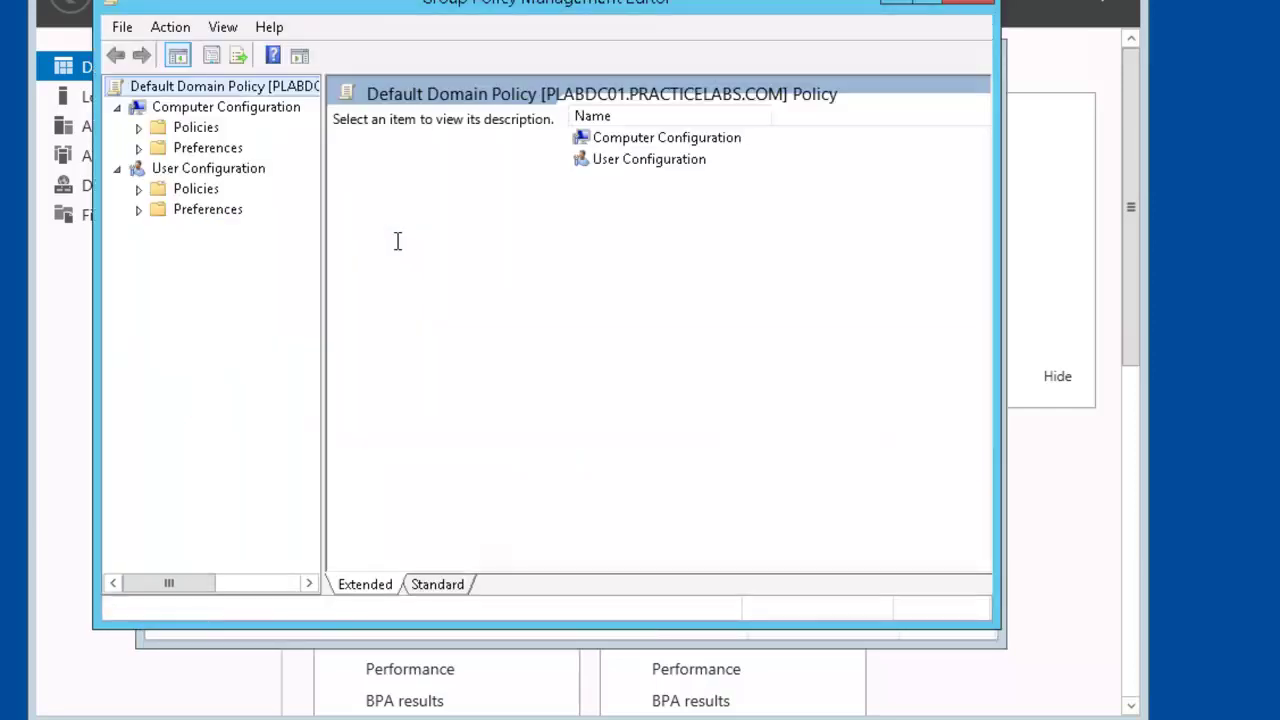
Step: Go to AppLocker in the application control policies of the computer configuration's Windows security settings
click(139, 128)
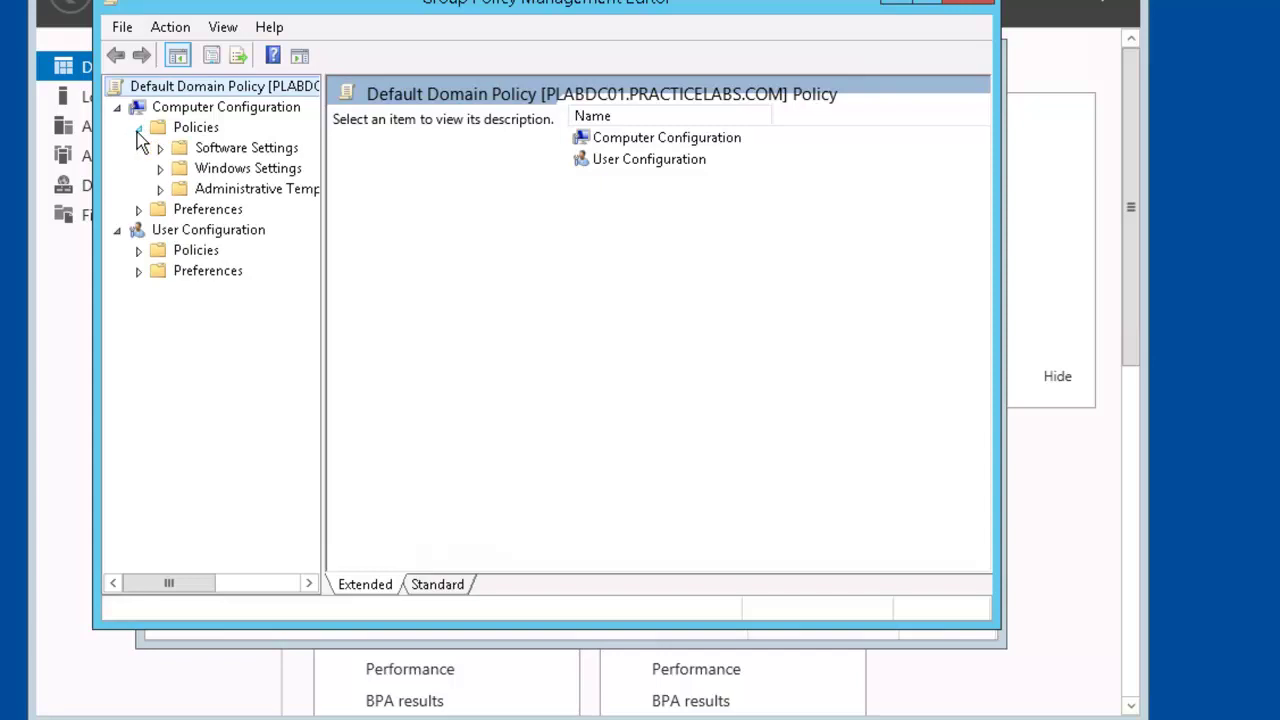
click(159, 168)
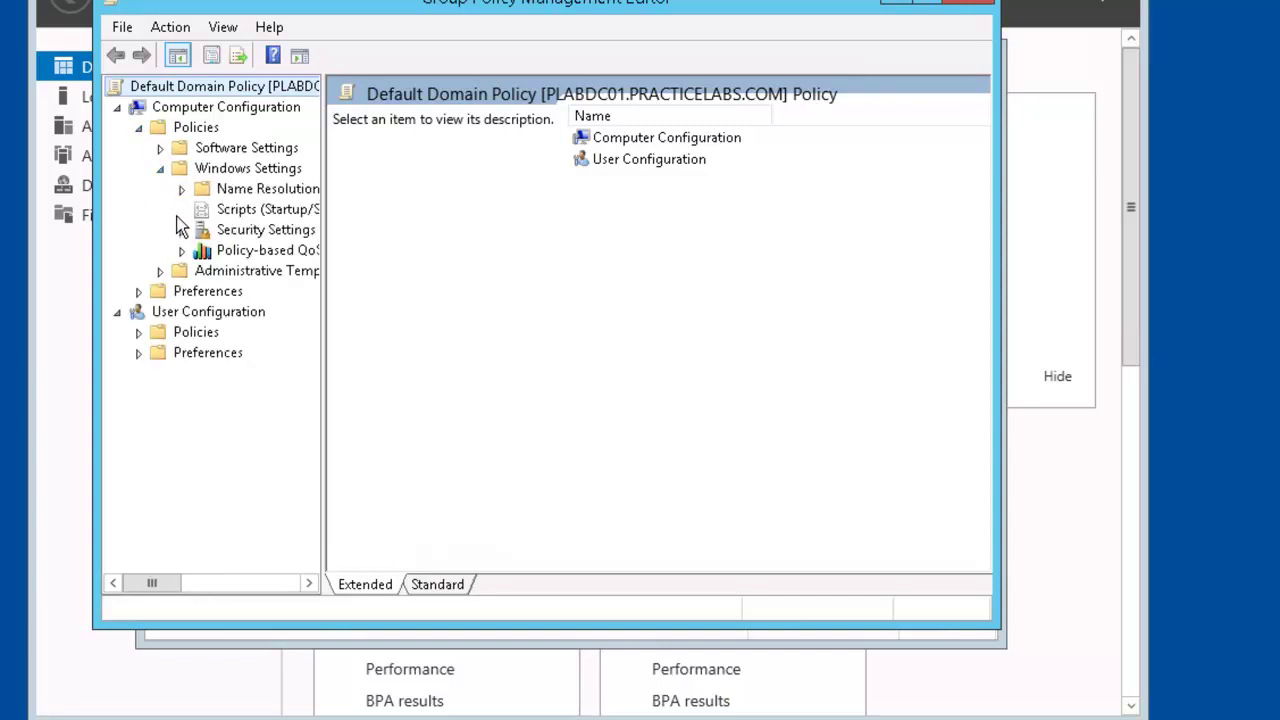
click(181, 230)
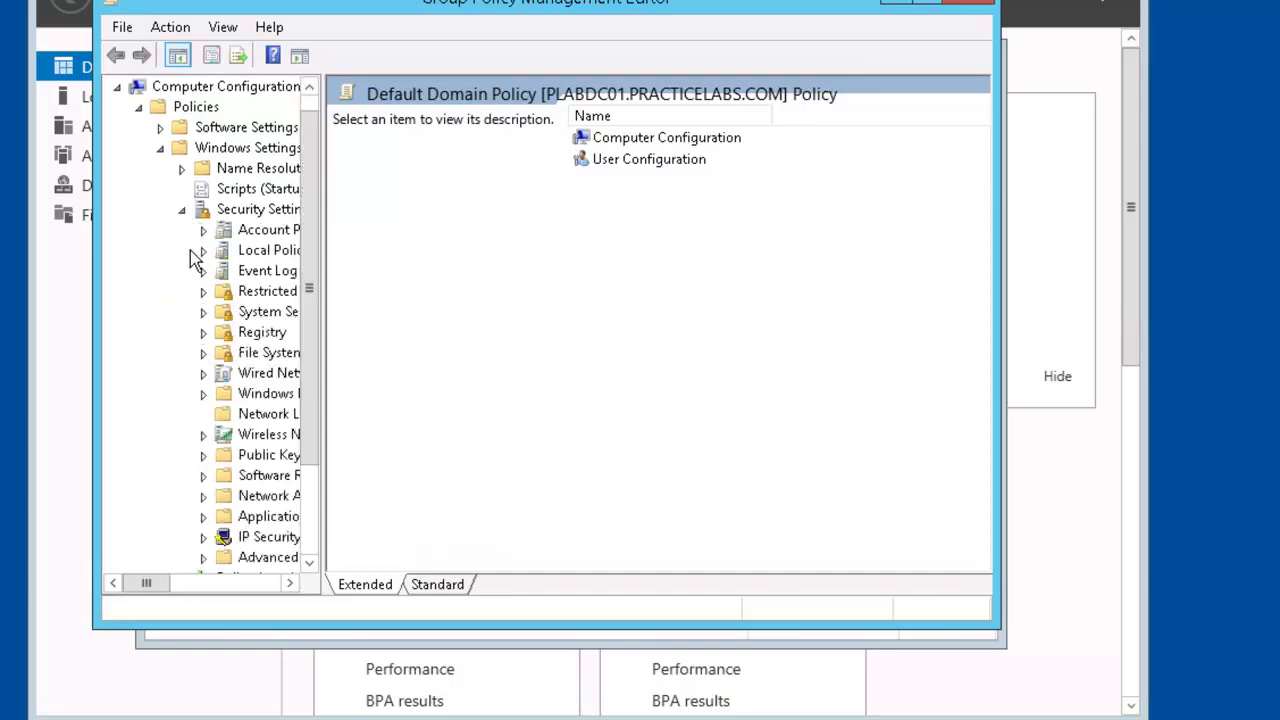
click(203, 518)
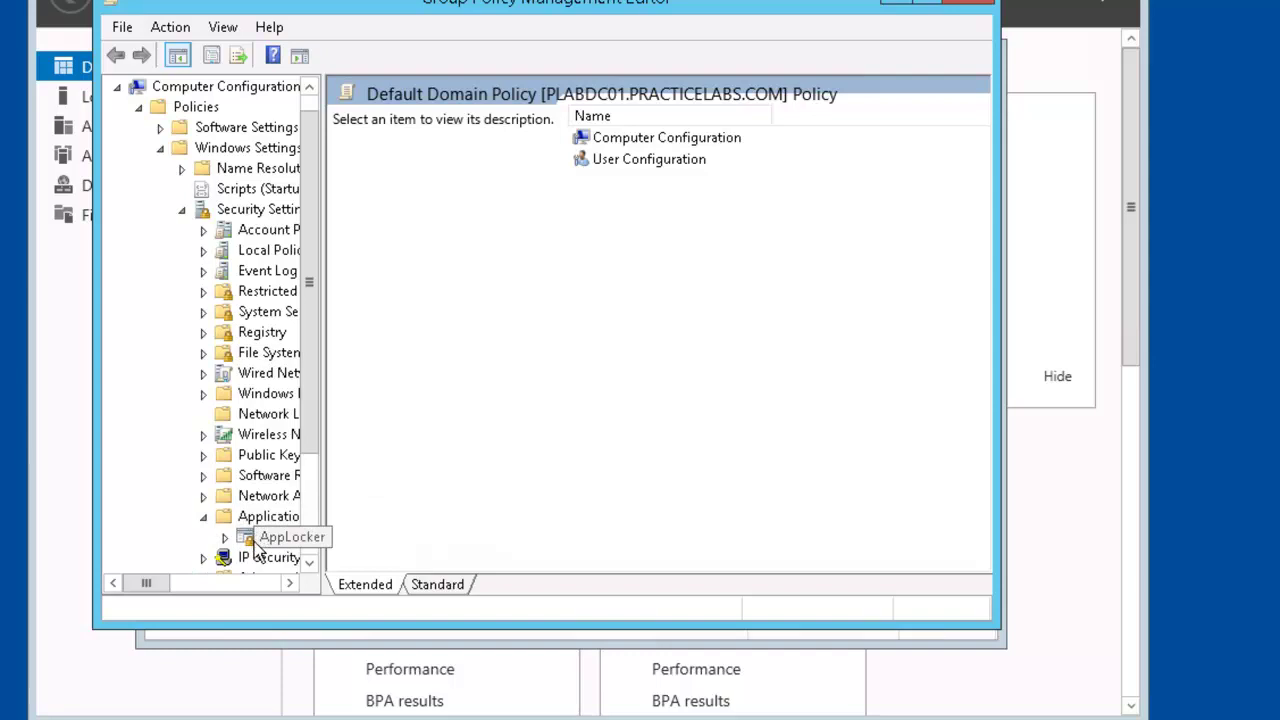
click(253, 545)
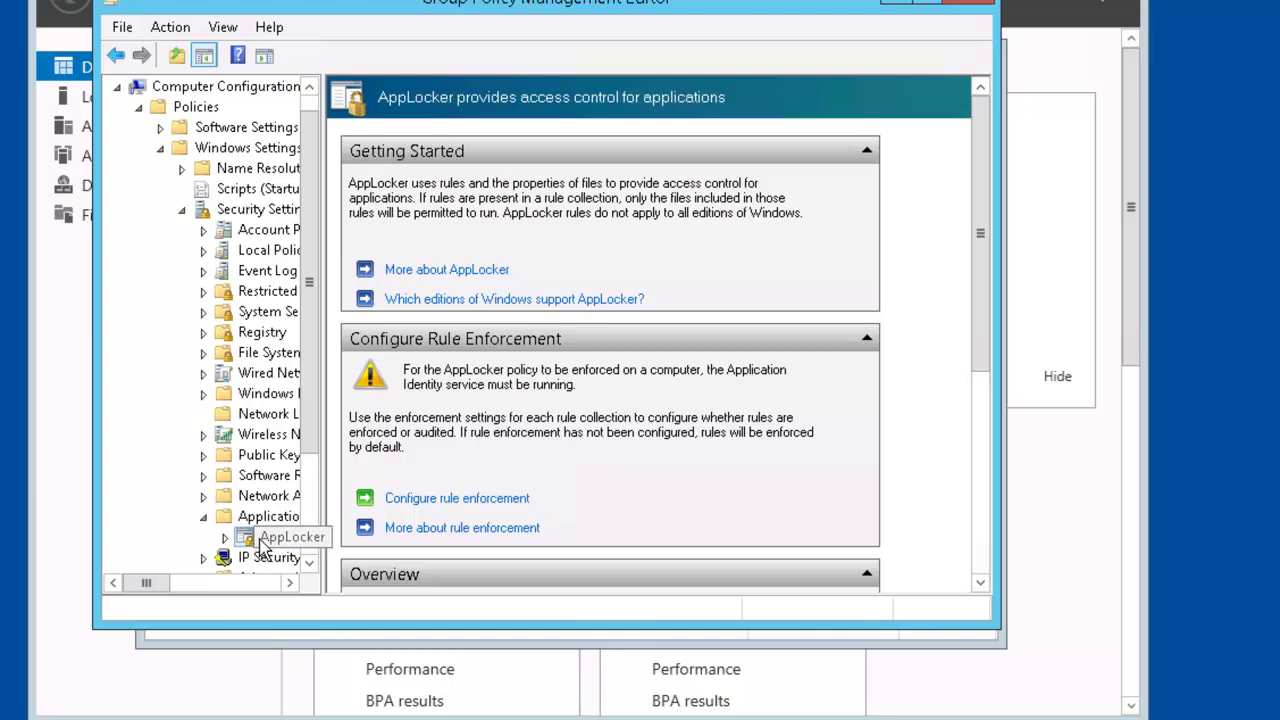
Step: Configure AppLocker enforcement for executable rules as Enforce rules in the AppLocker properties
right_click(260, 544)
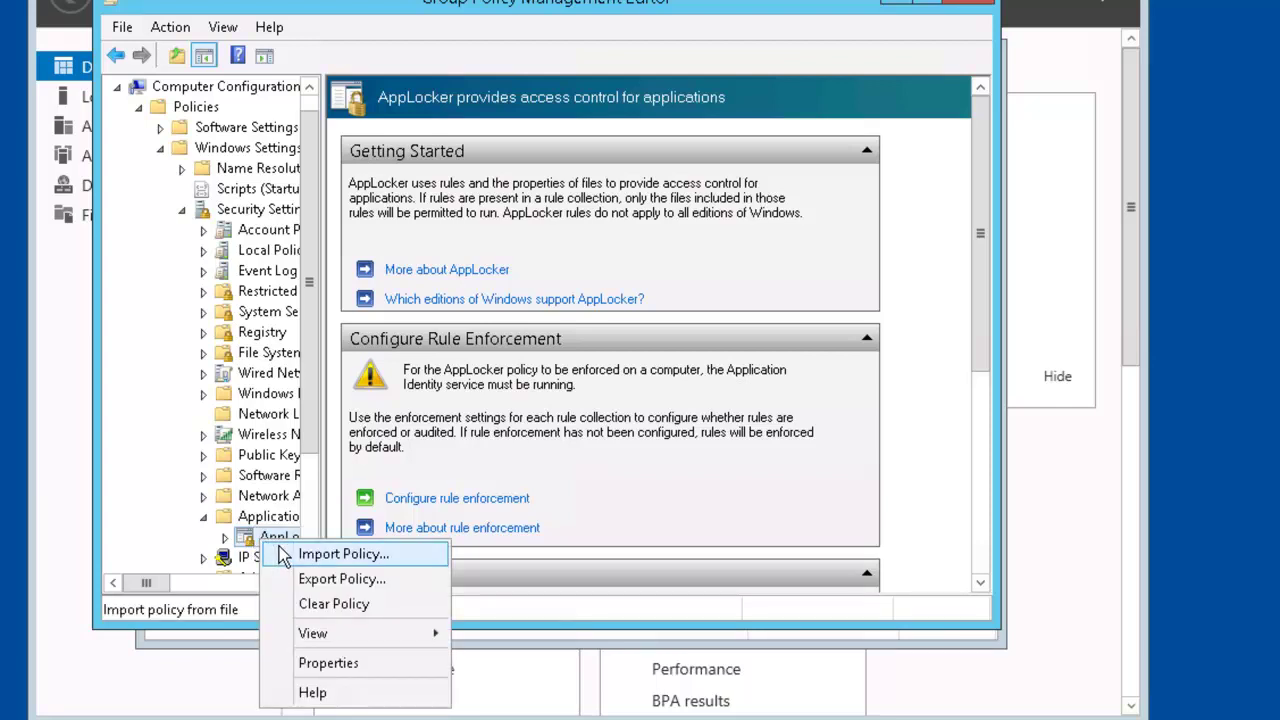
click(358, 665)
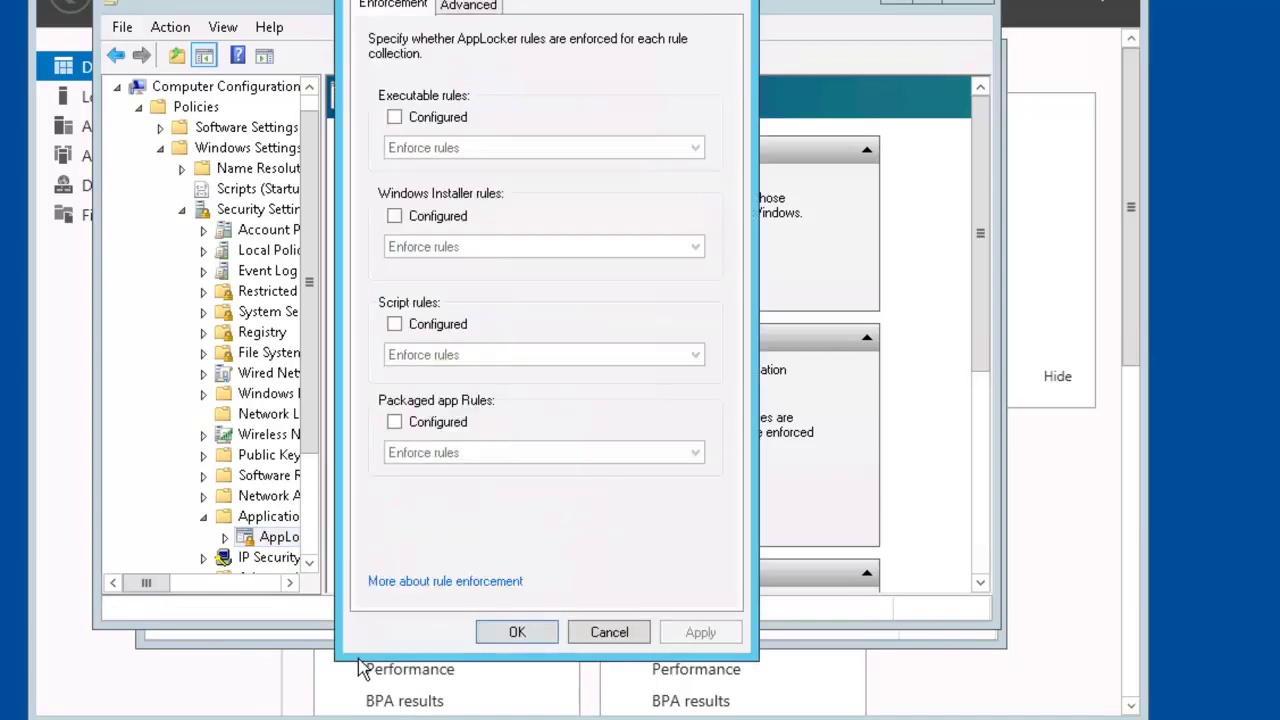
click(396, 118)
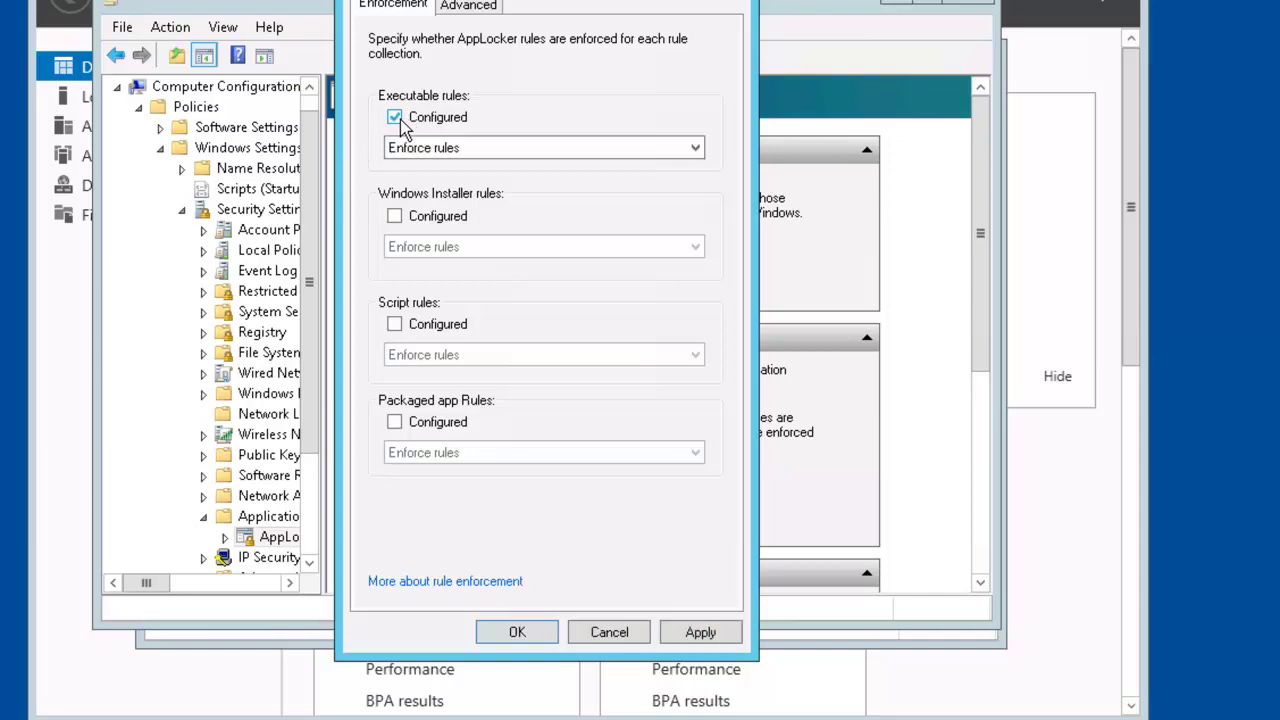
click(517, 640)
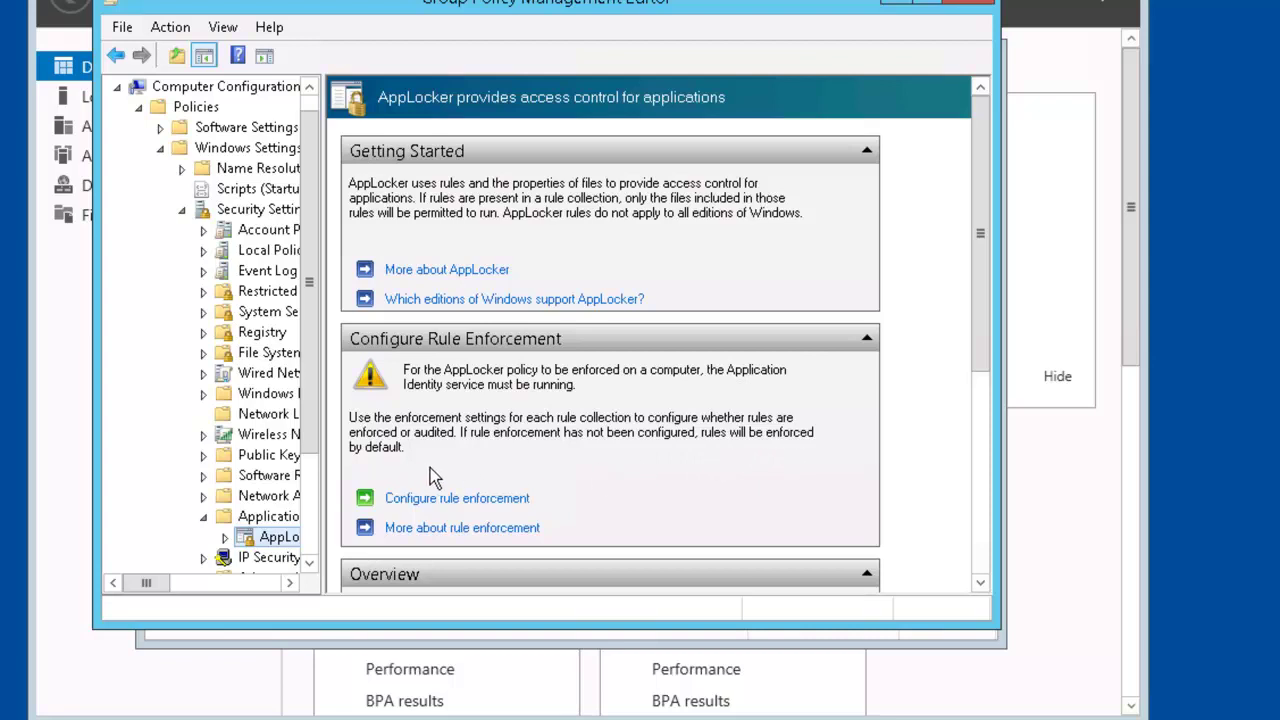
Step: Start creating a new rule in AppLocker's Executable Rules collection
click(224, 538)
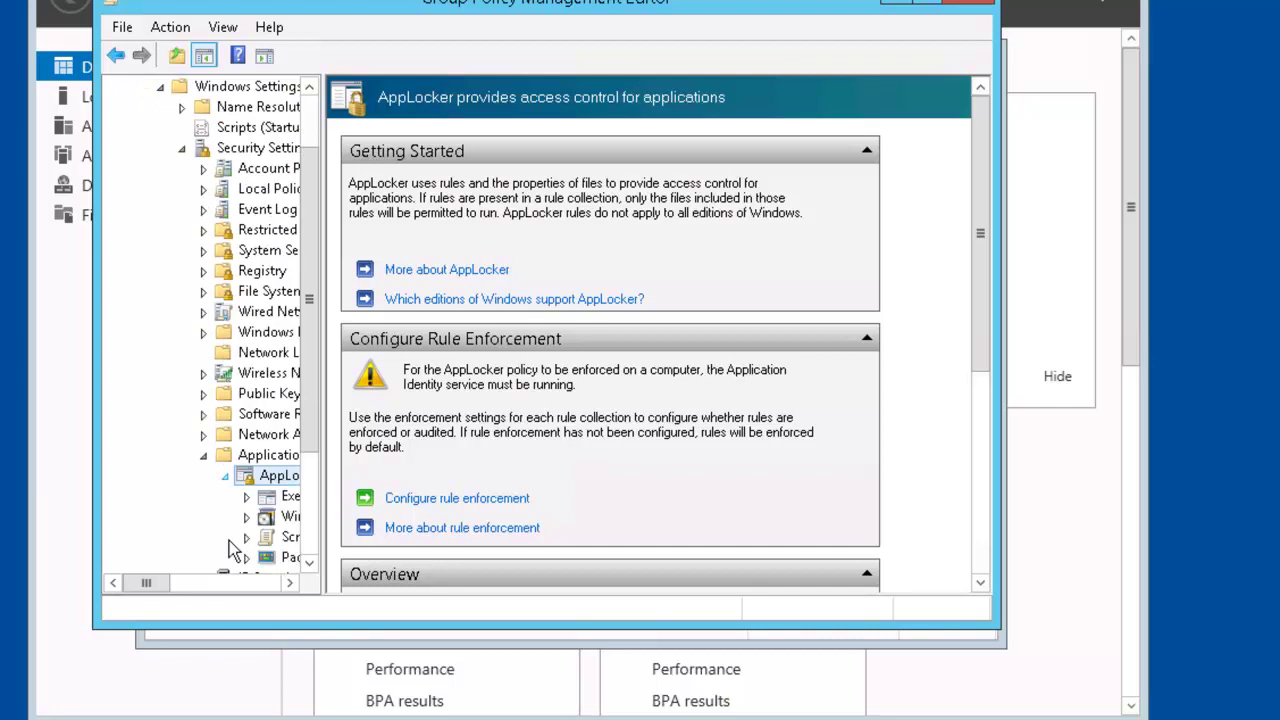
right_click(268, 497)
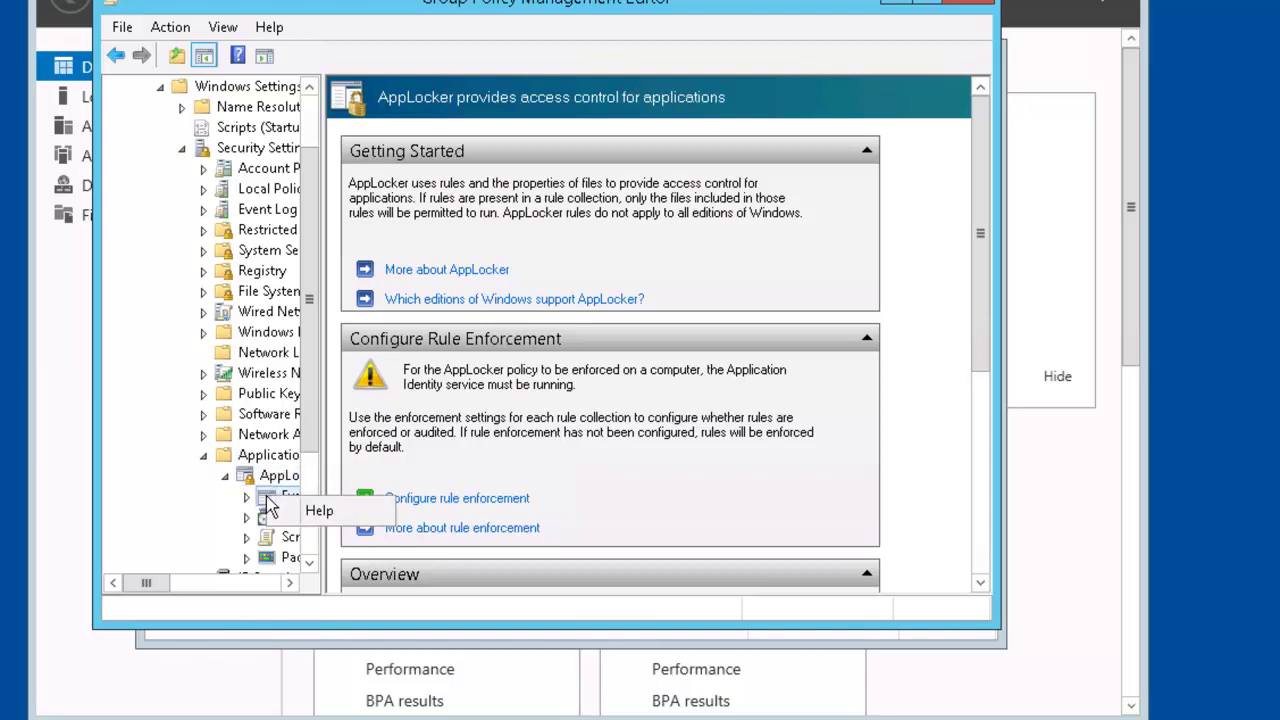
key(Escape)
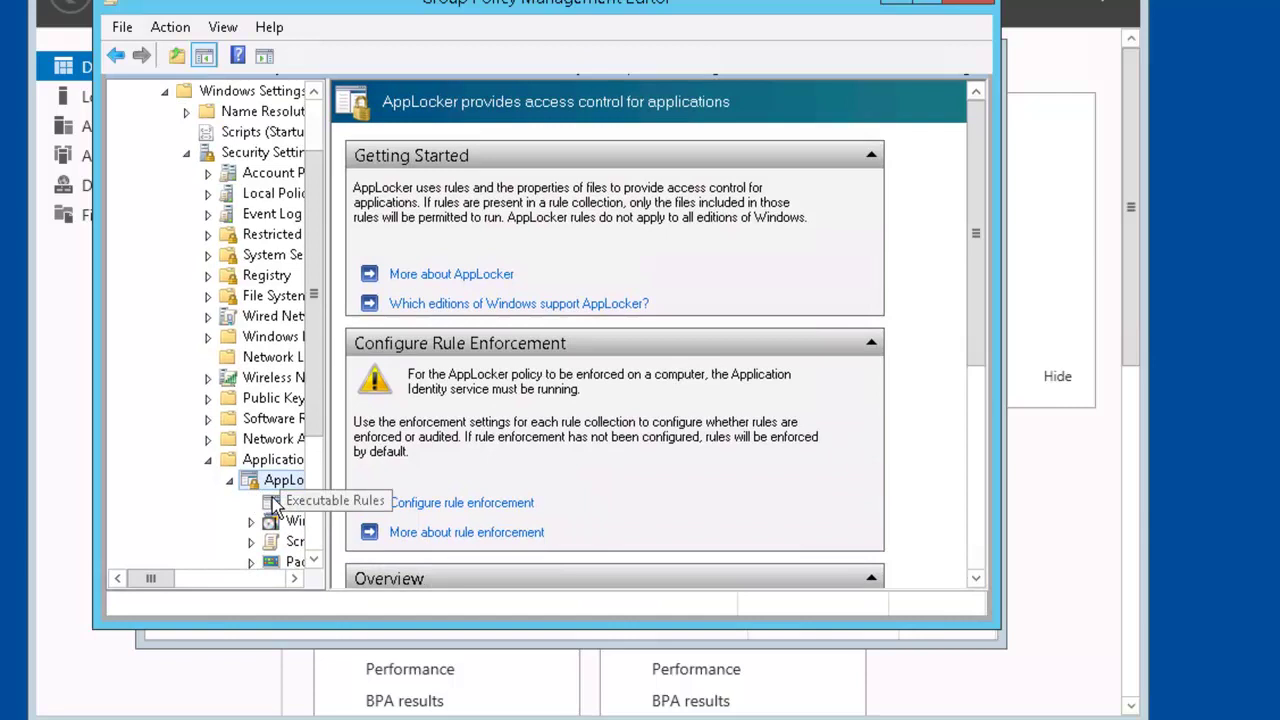
click(274, 505)
right_click(271, 499)
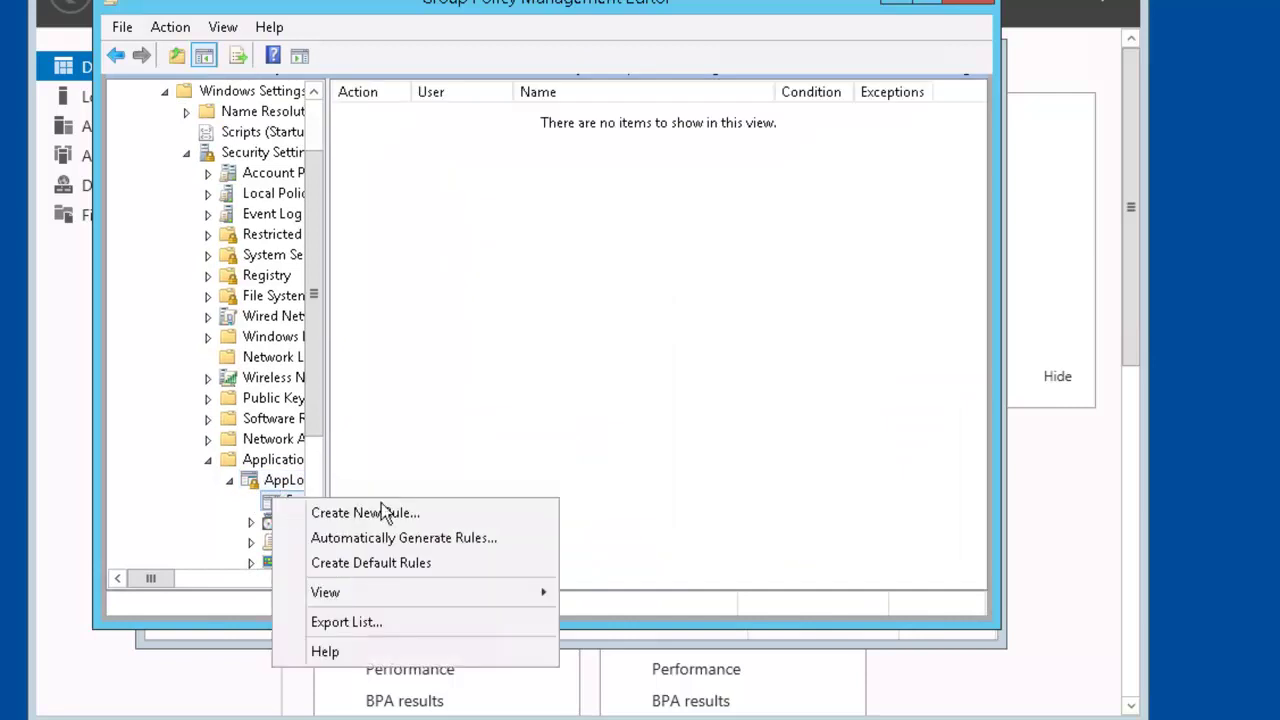
click(420, 514)
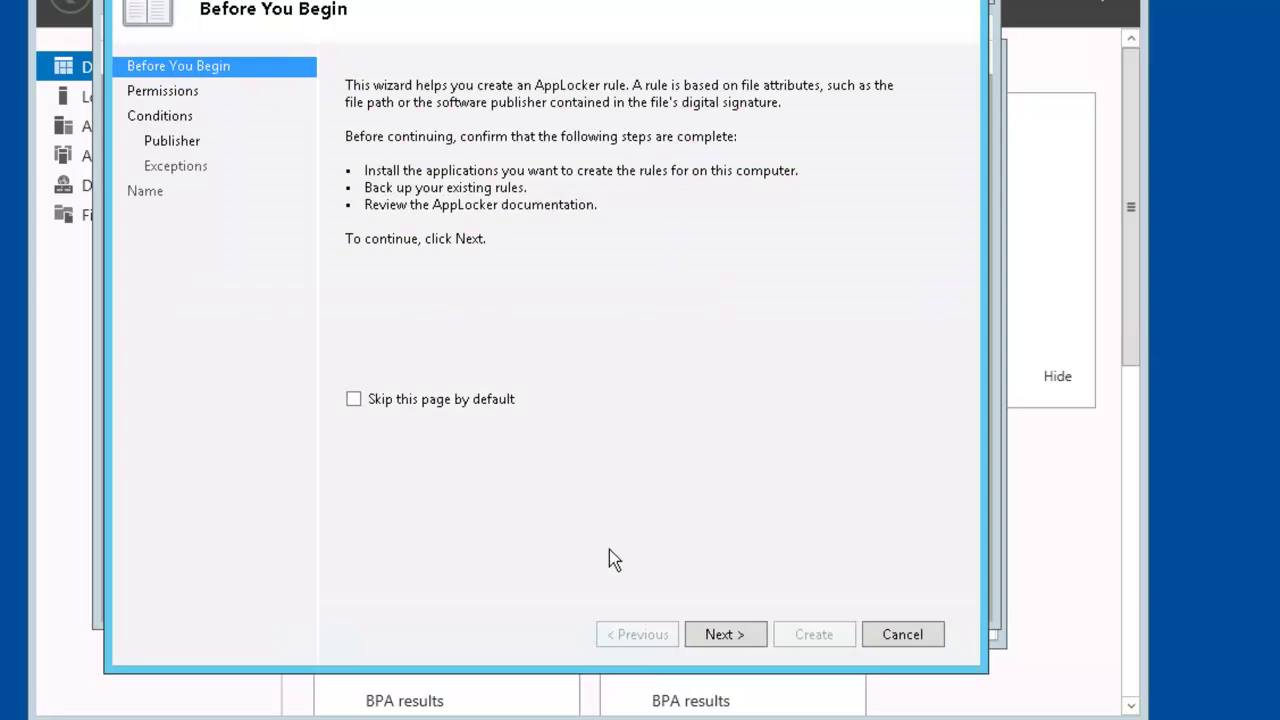
Step: Set the new rule to the Deny action for Everyone and use Path as its primary condition
click(712, 630)
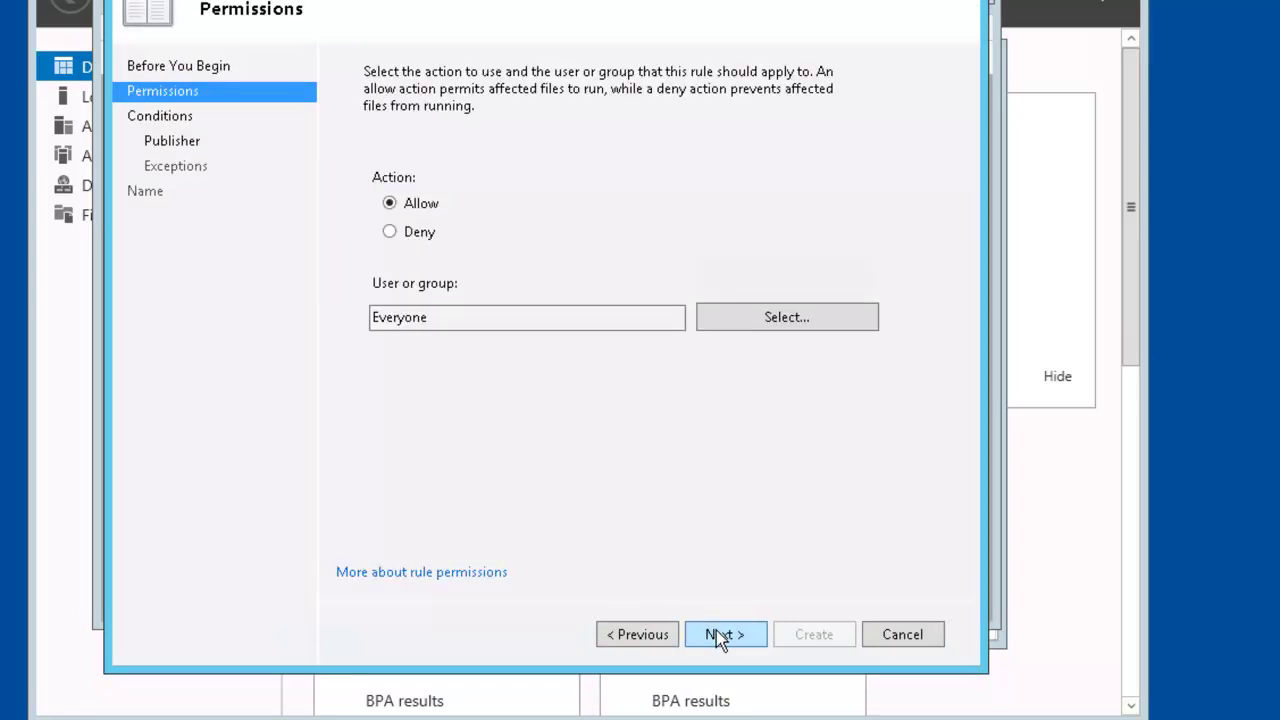
click(403, 238)
click(722, 636)
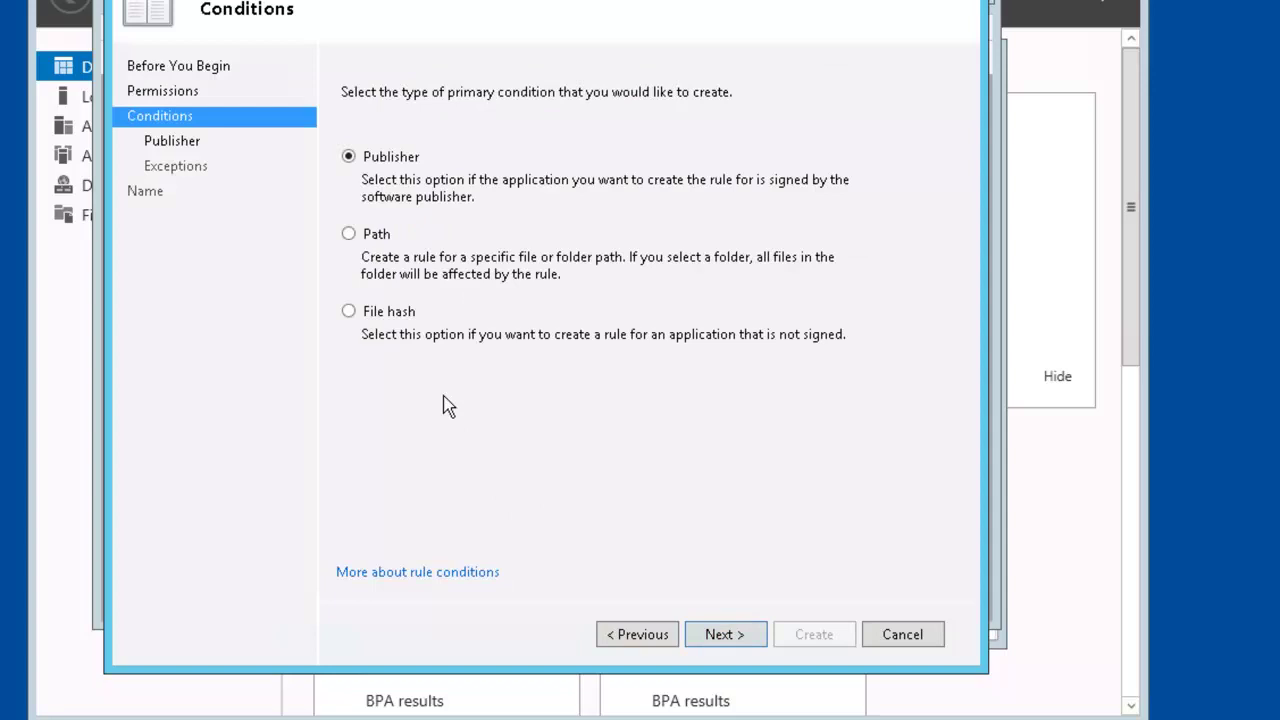
click(348, 234)
click(731, 633)
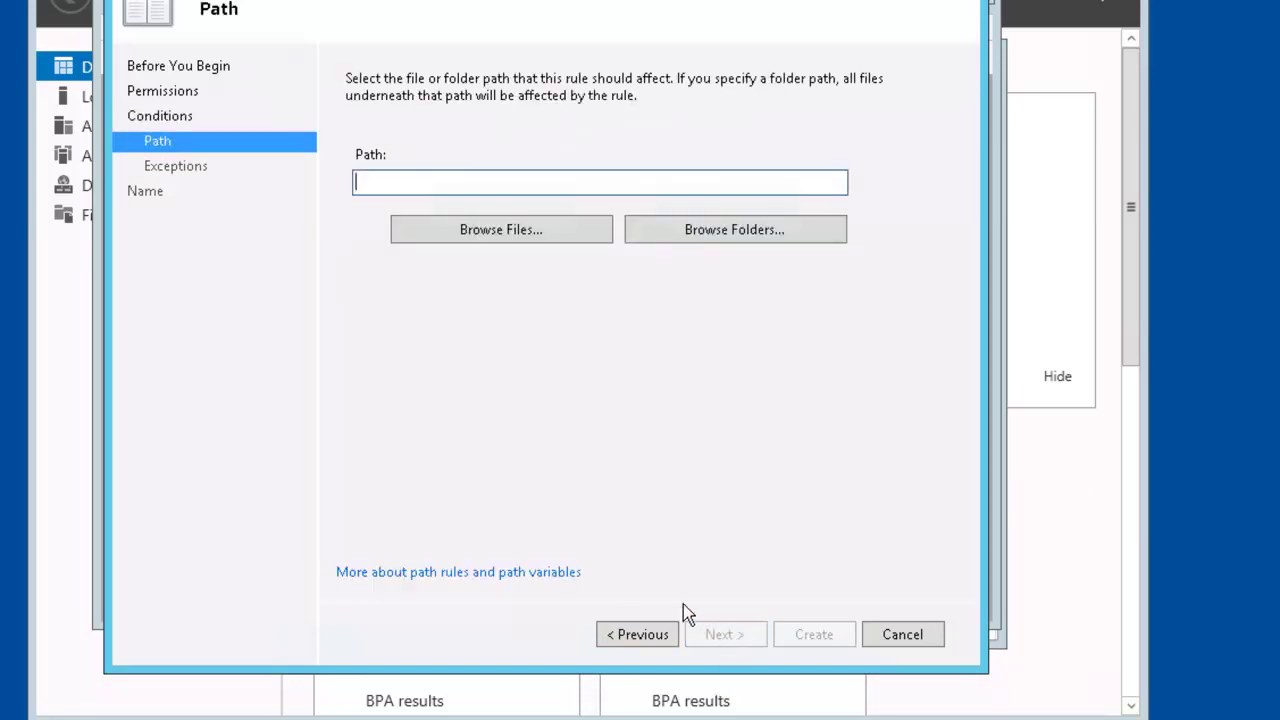
Step: Browse for the rule's file in the C:\Windows\System32 folder
click(513, 236)
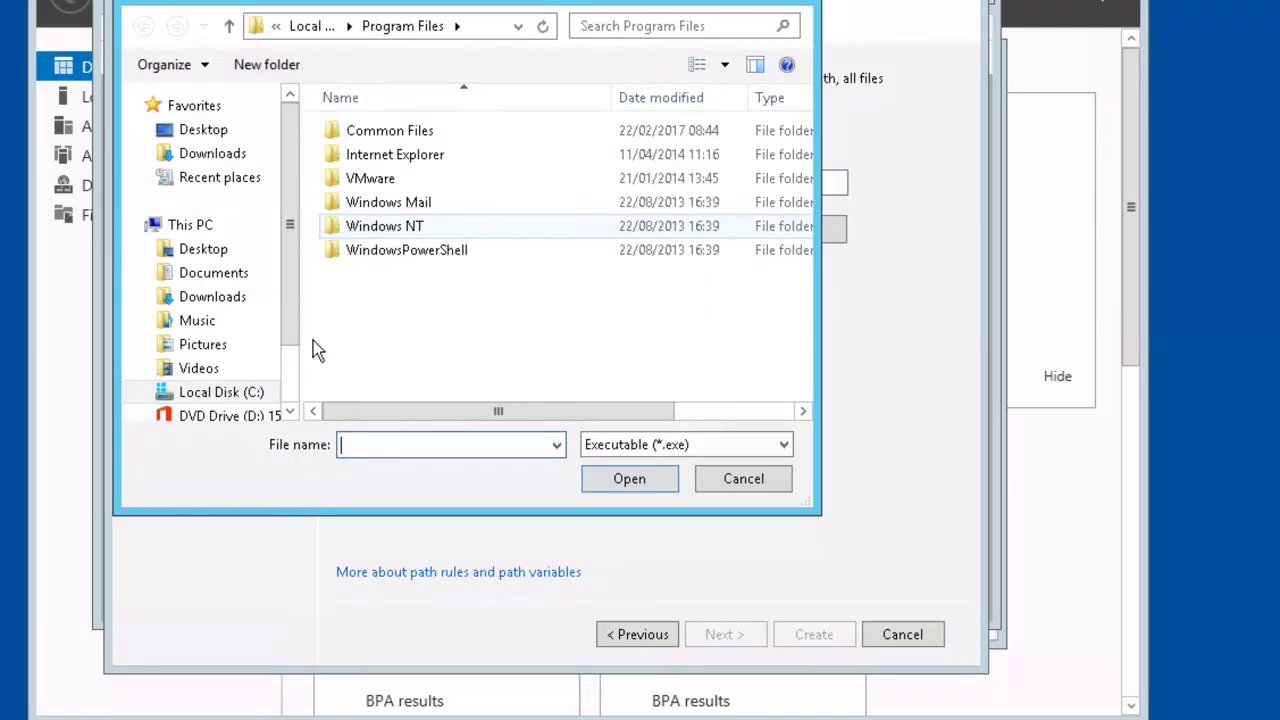
click(245, 393)
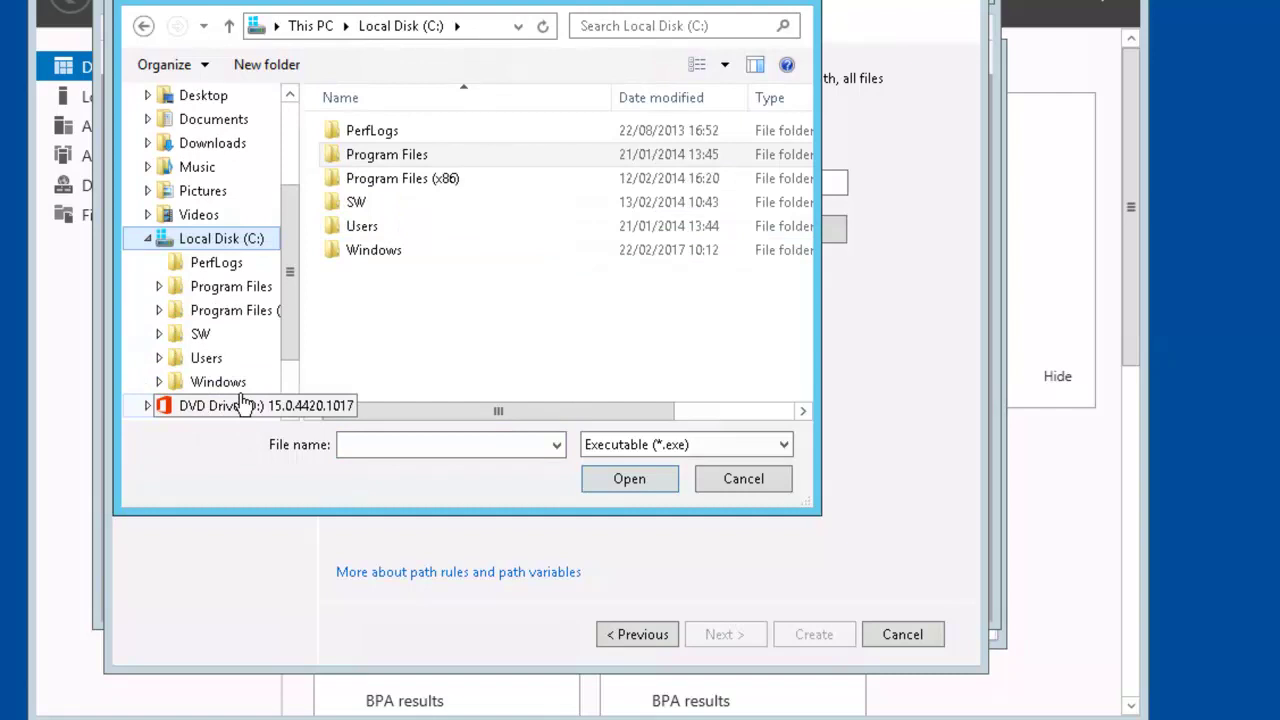
double_click(357, 254)
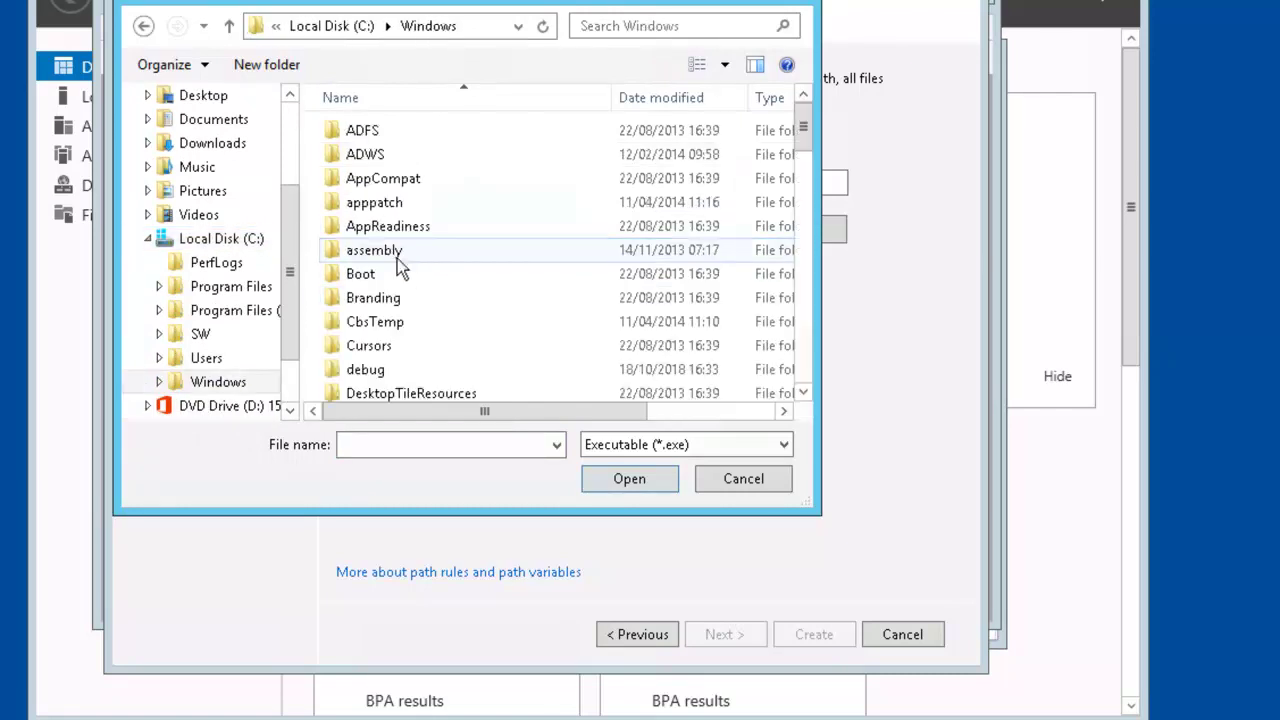
scroll(415, 315, down, 10)
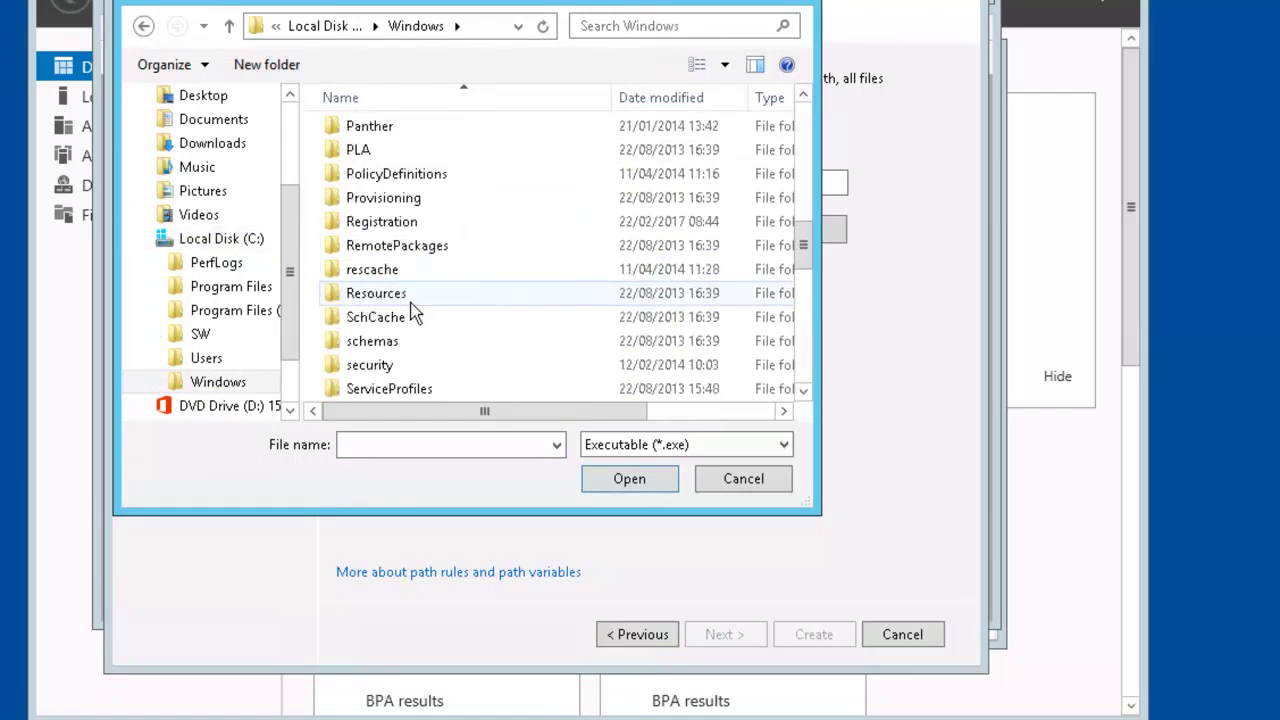
scroll(415, 315, down, 7)
scroll(415, 315, up, 2)
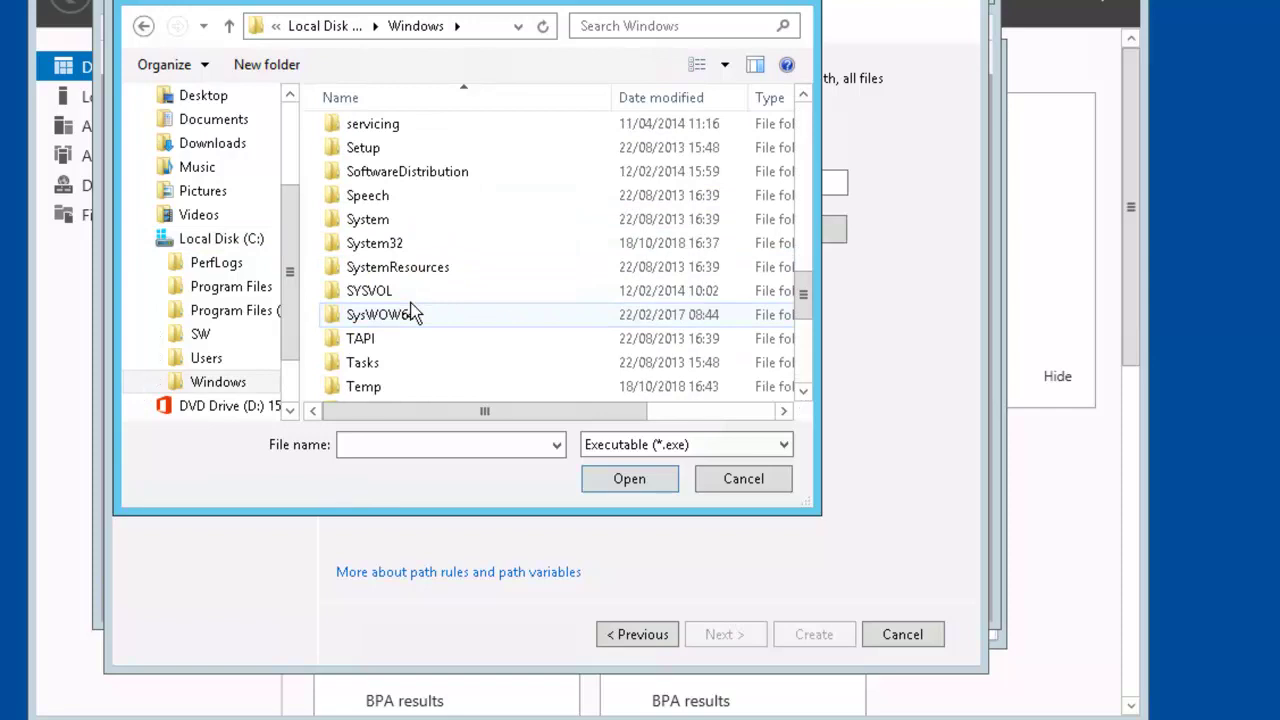
click(397, 252)
double_click(397, 252)
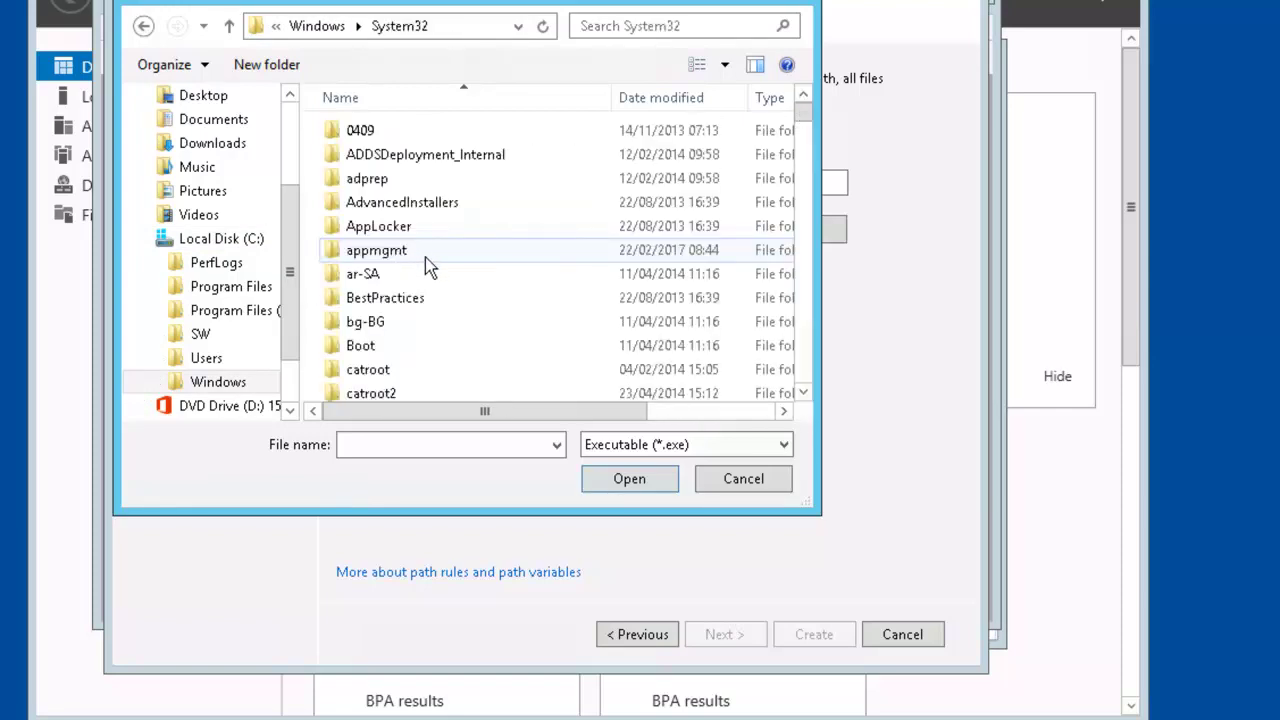
Step: Choose cmd.exe from System32 as the rule's path and continue to the rule name without adding exceptions
scroll(430, 260, down, 15)
scroll(438, 265, down, 20)
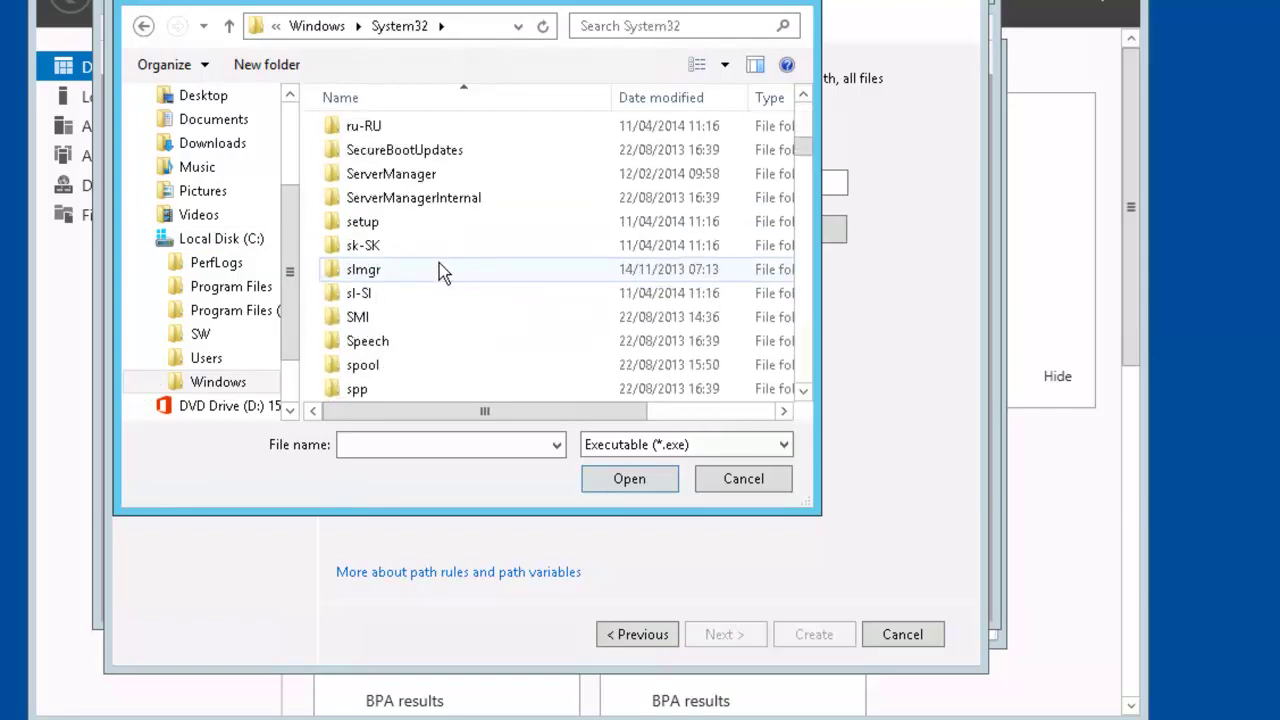
scroll(439, 263, down, 9)
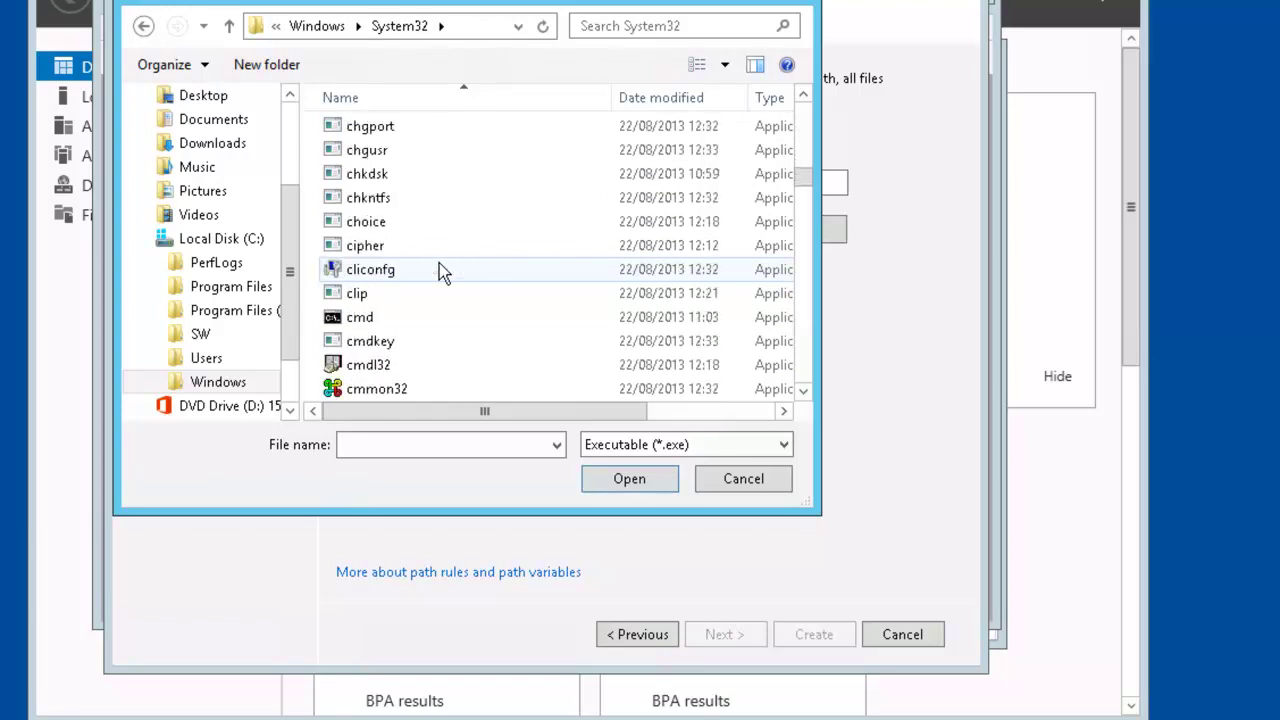
double_click(372, 319)
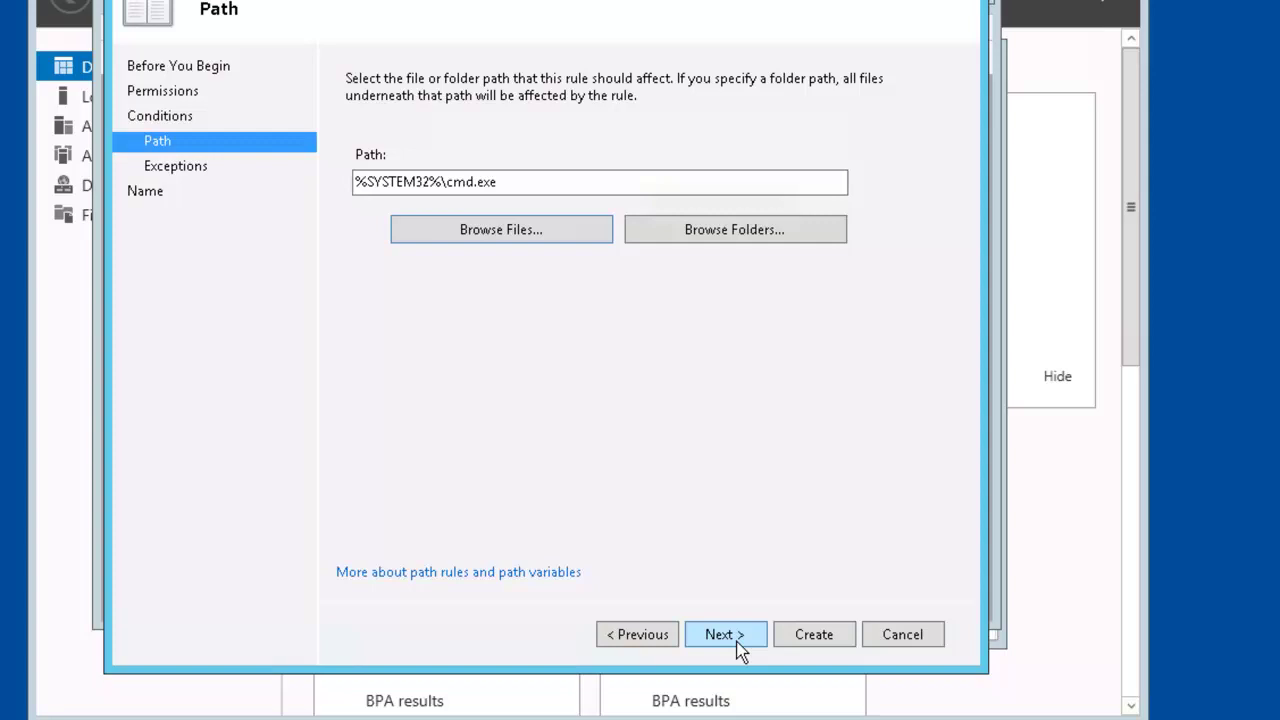
click(741, 651)
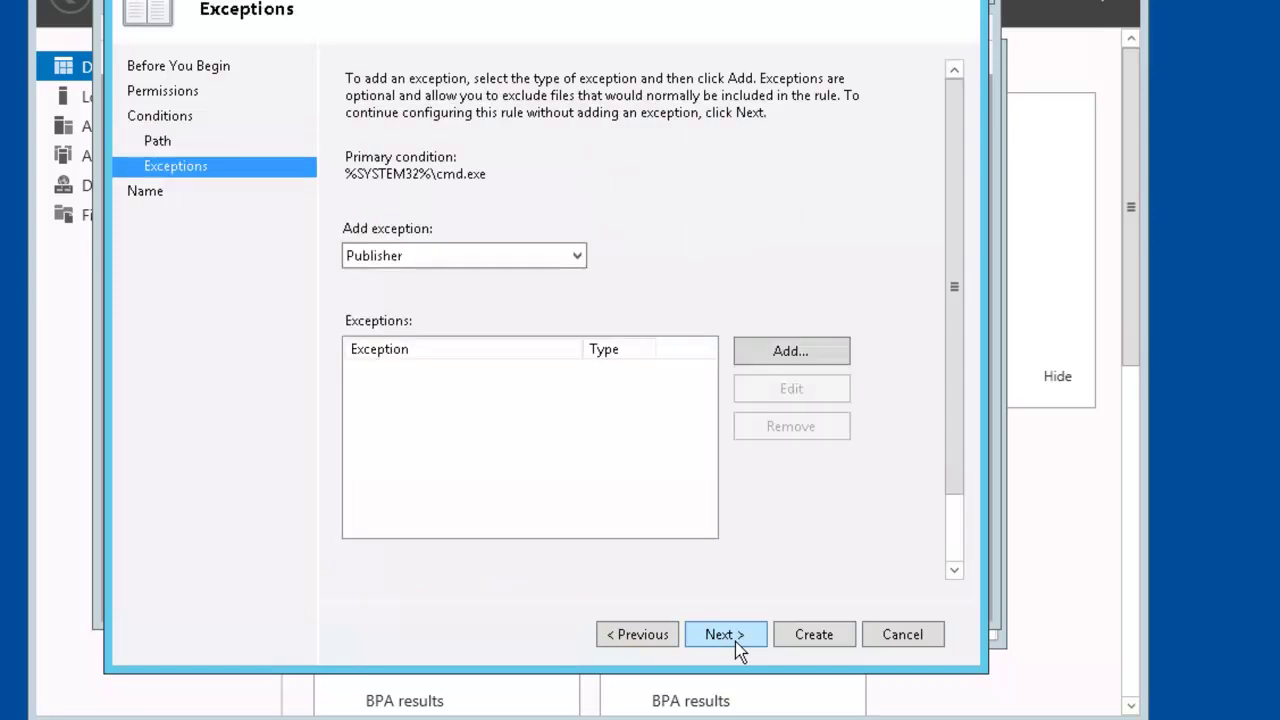
click(740, 636)
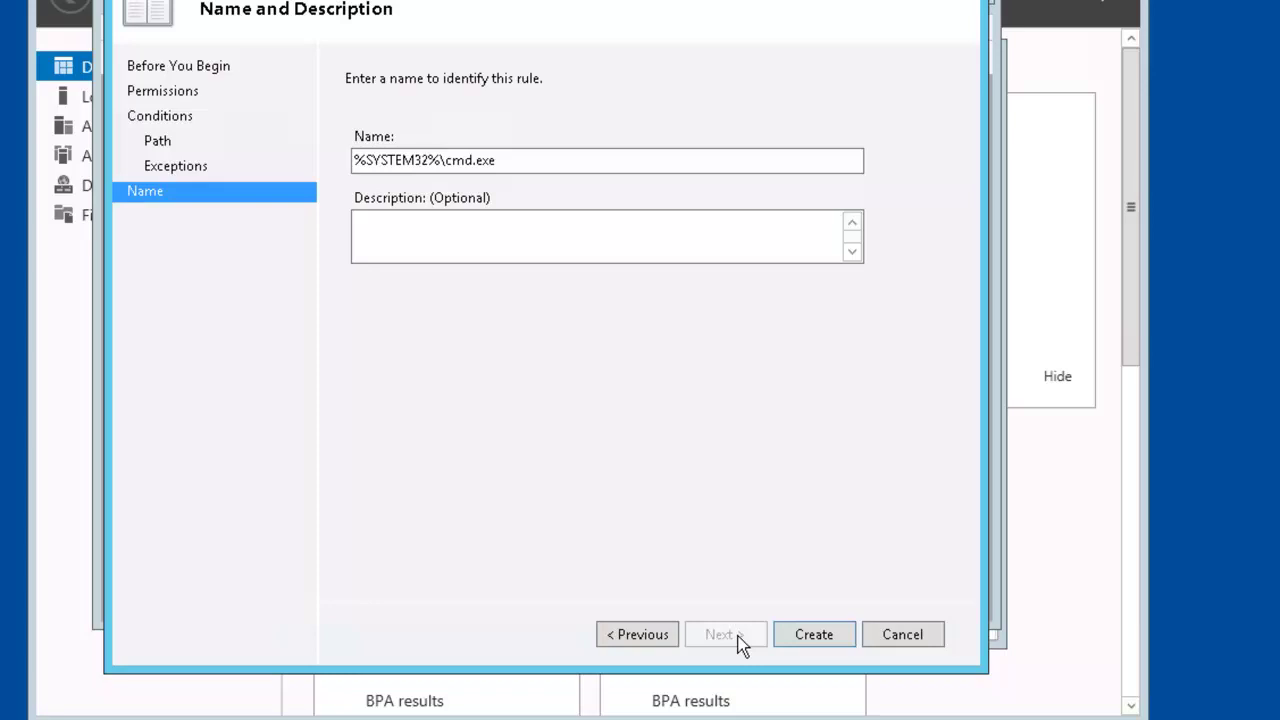
Step: Create the cmd.exe deny rule under its suggested name and add the default executable rules
click(791, 633)
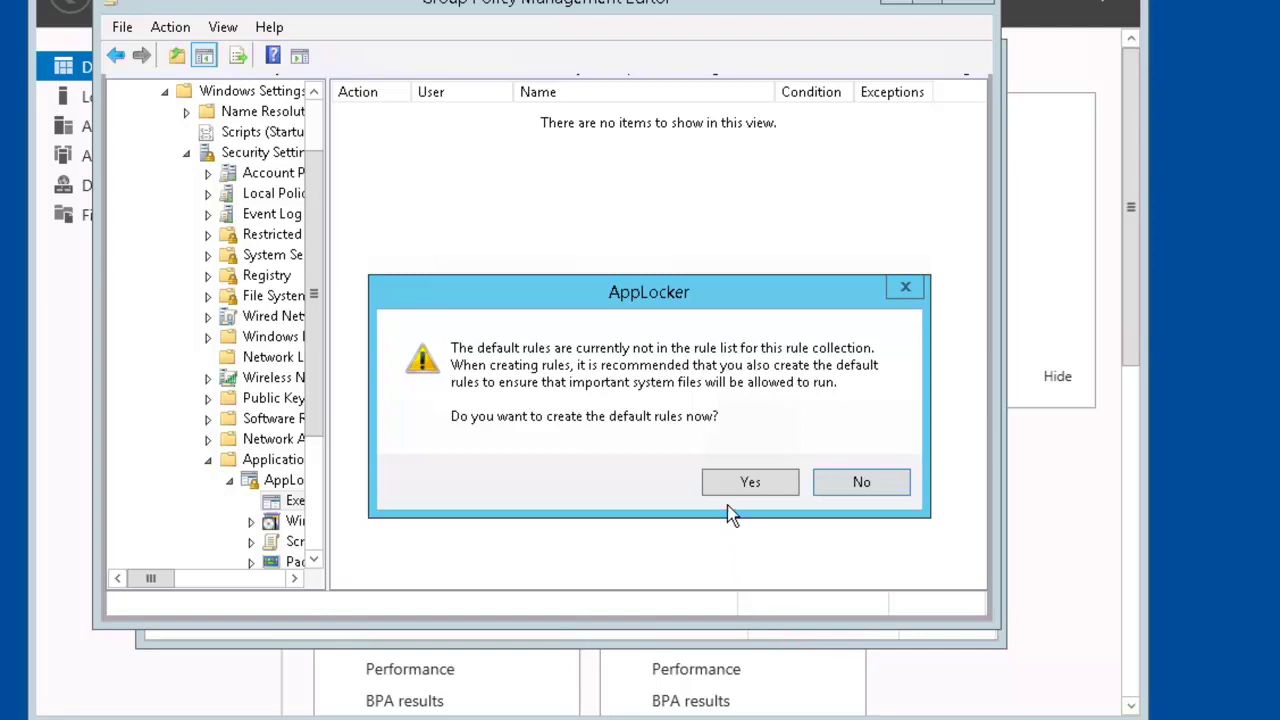
click(740, 480)
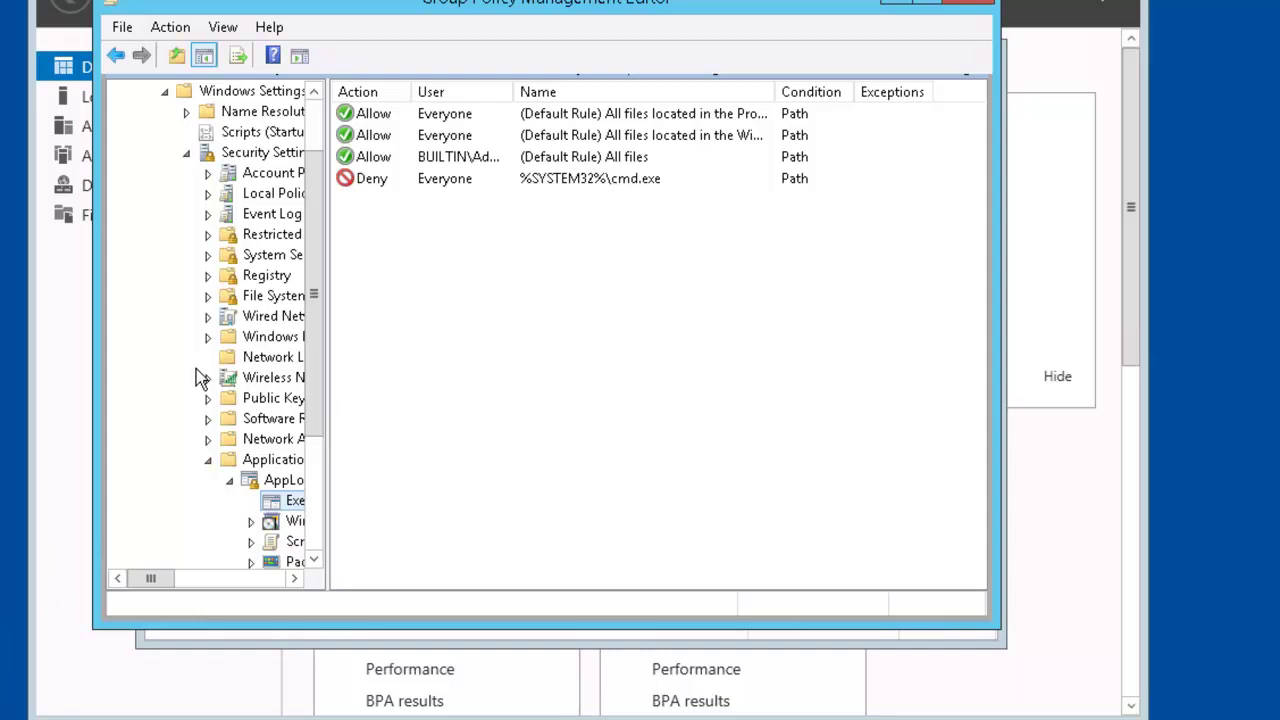
Step: Define the Application Identity system service policy in the Default Domain Policy with Automatic startup mode
click(236, 257)
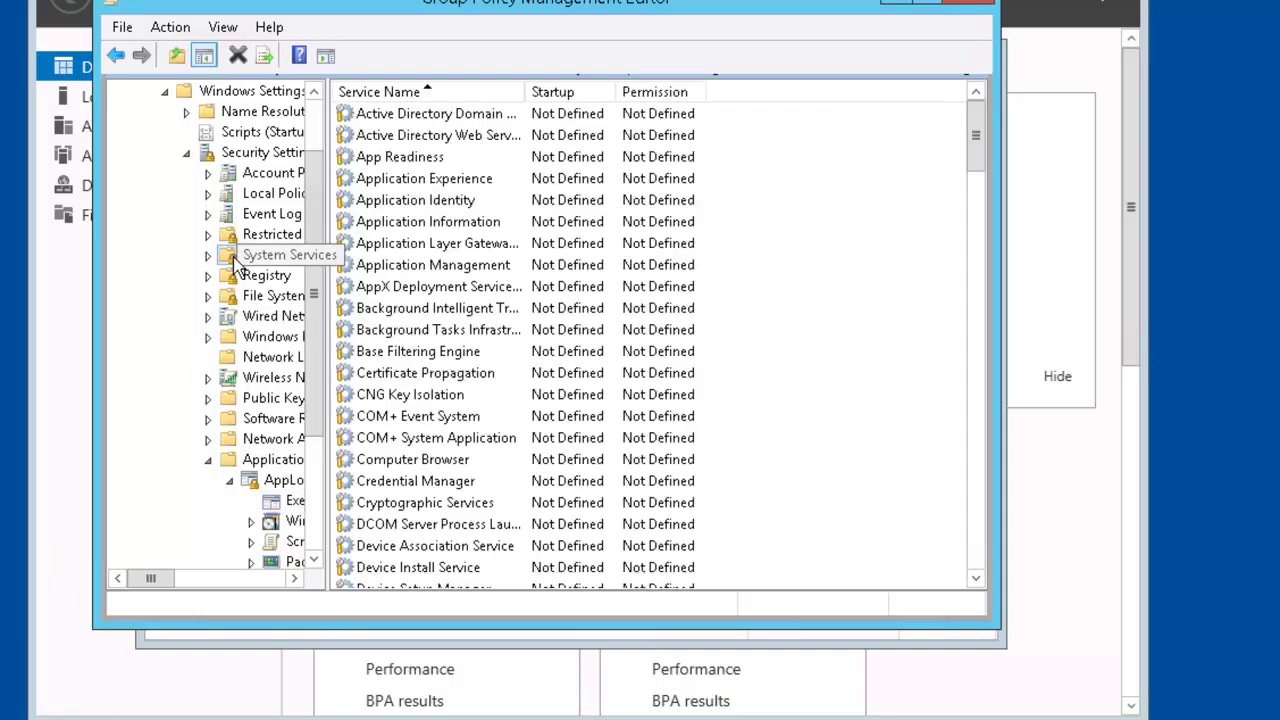
click(472, 198)
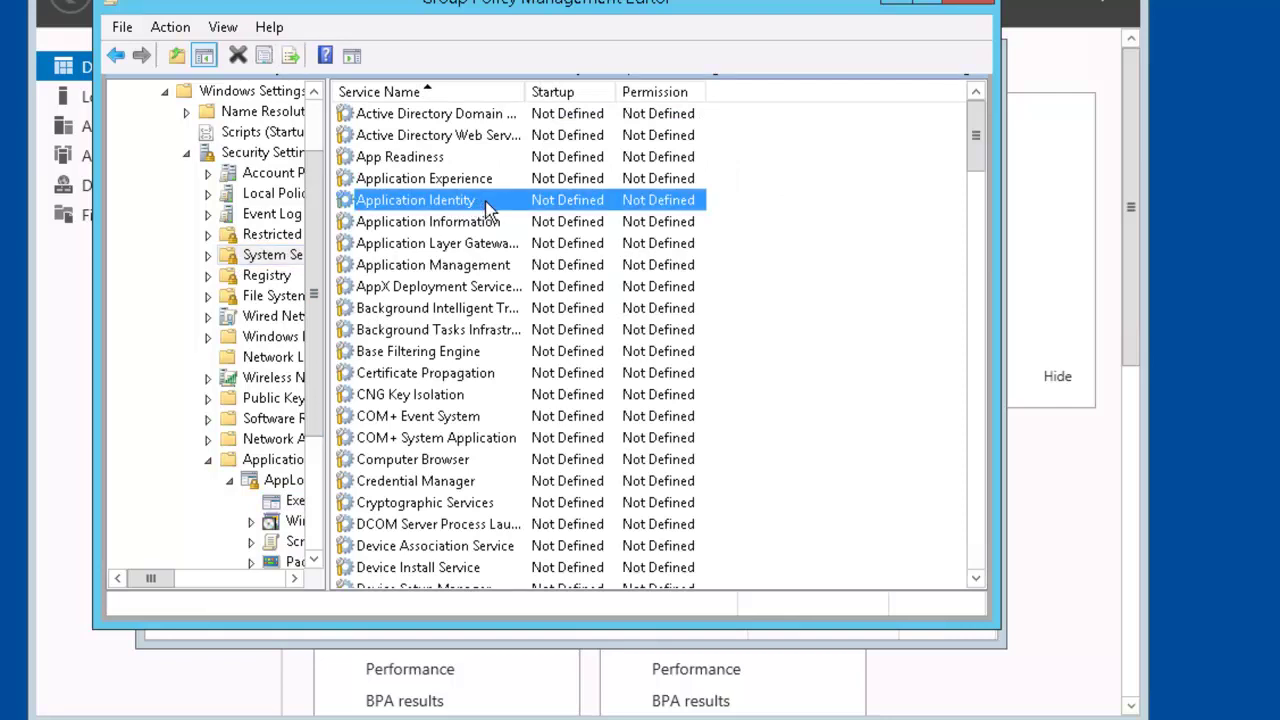
right_click(488, 208)
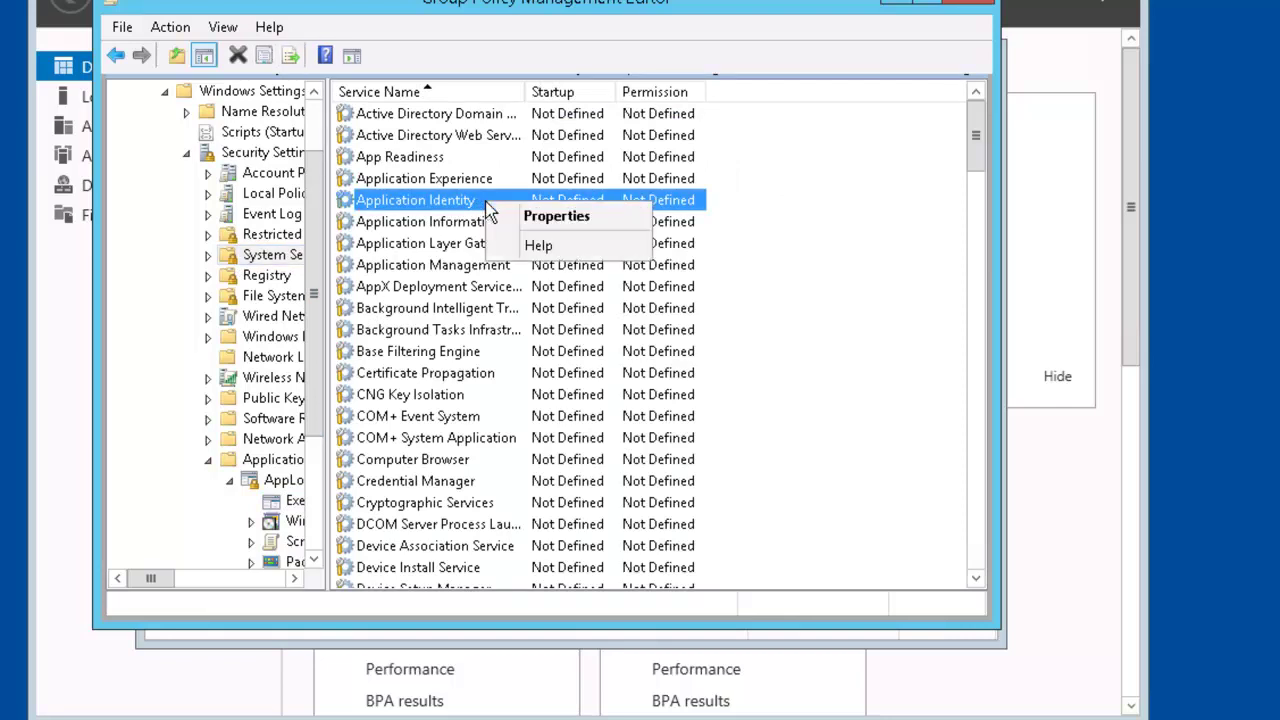
click(614, 224)
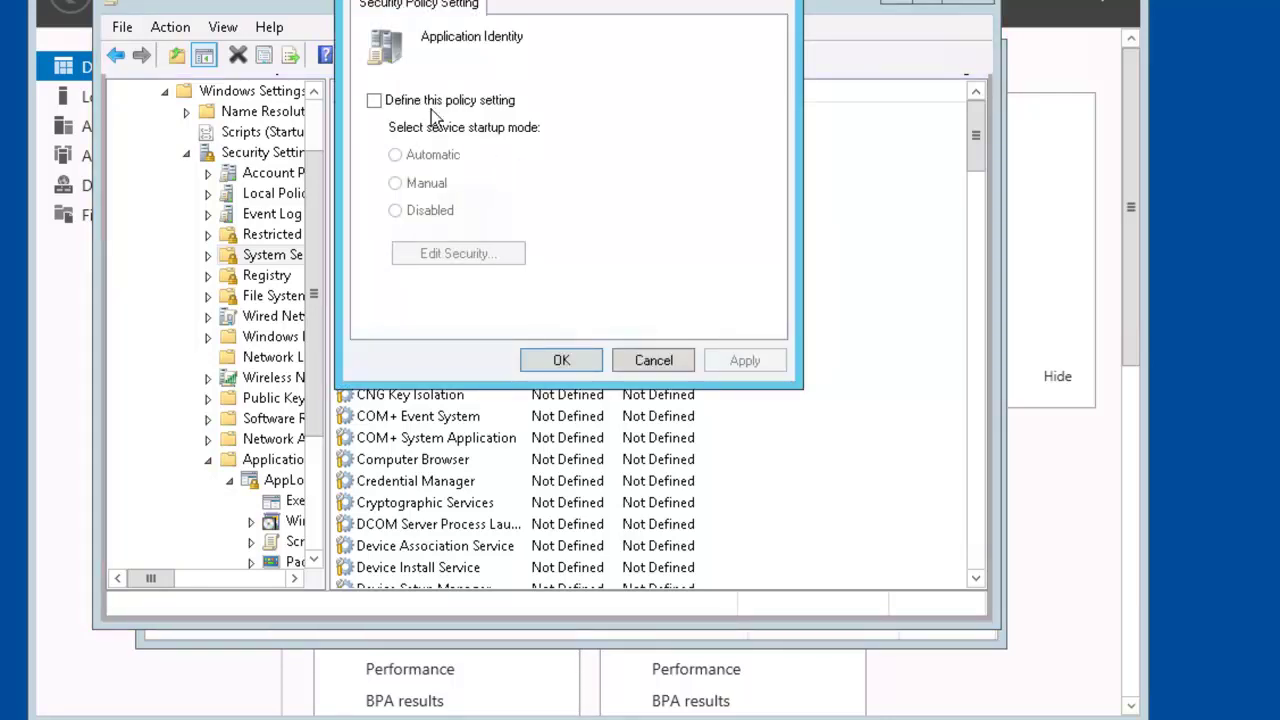
click(374, 100)
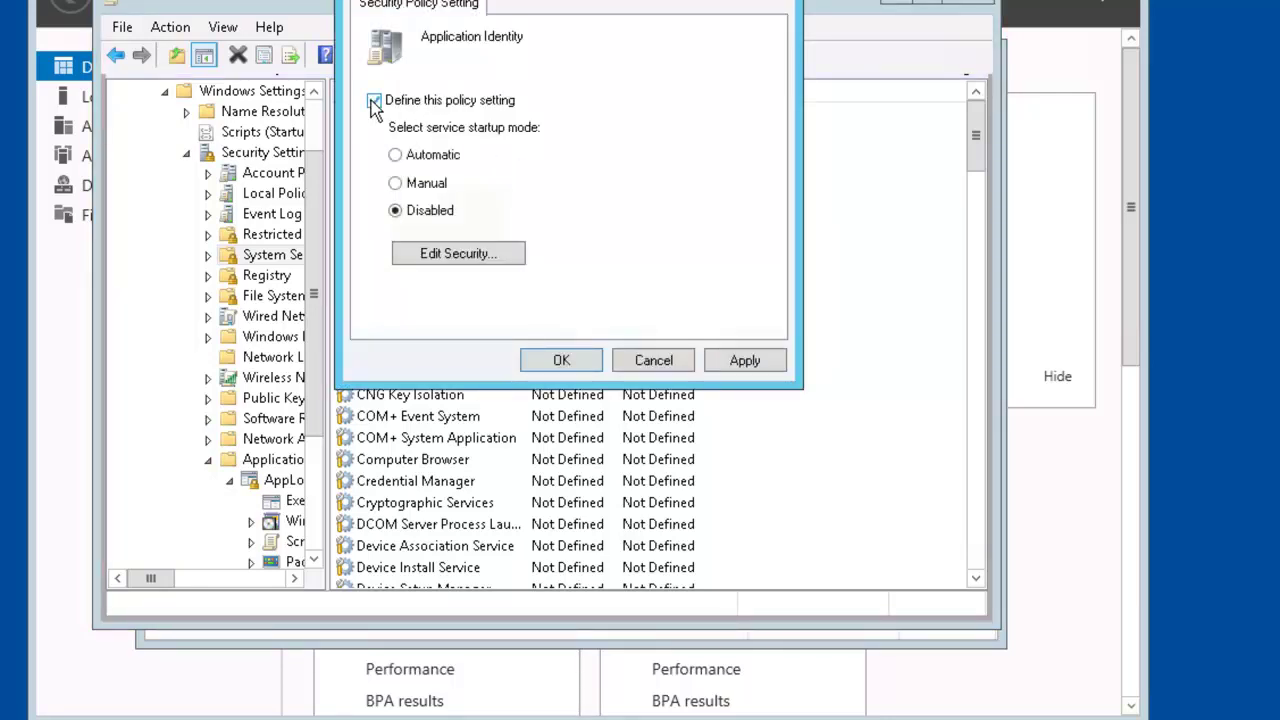
click(397, 158)
click(556, 362)
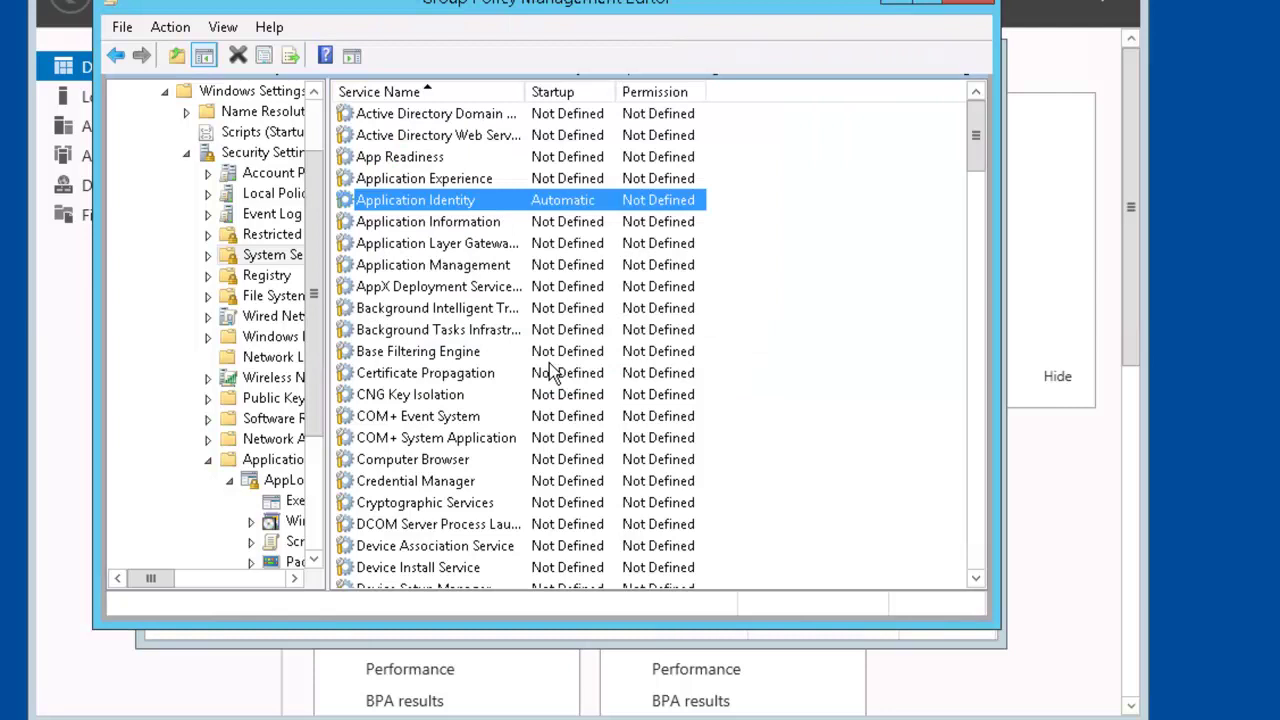
Step: Close the policy editor, start the Application Identity service in the Services console, and close the console
click(957, 8)
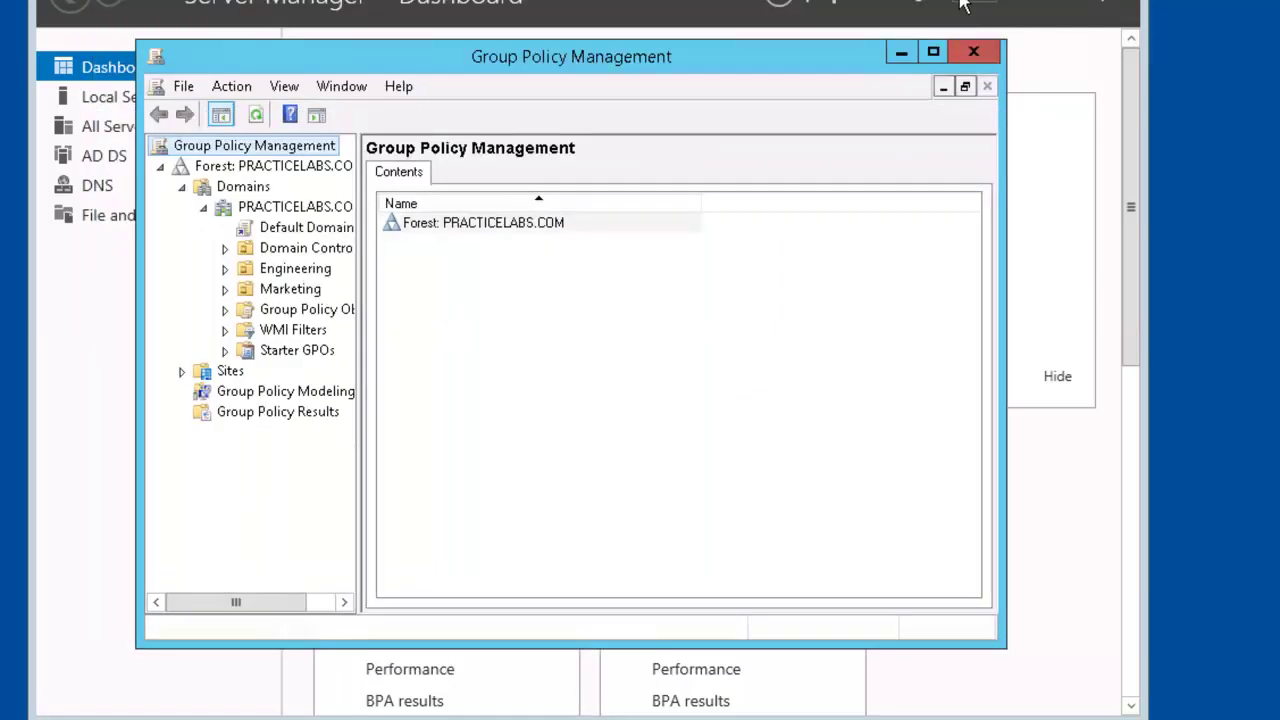
click(972, 6)
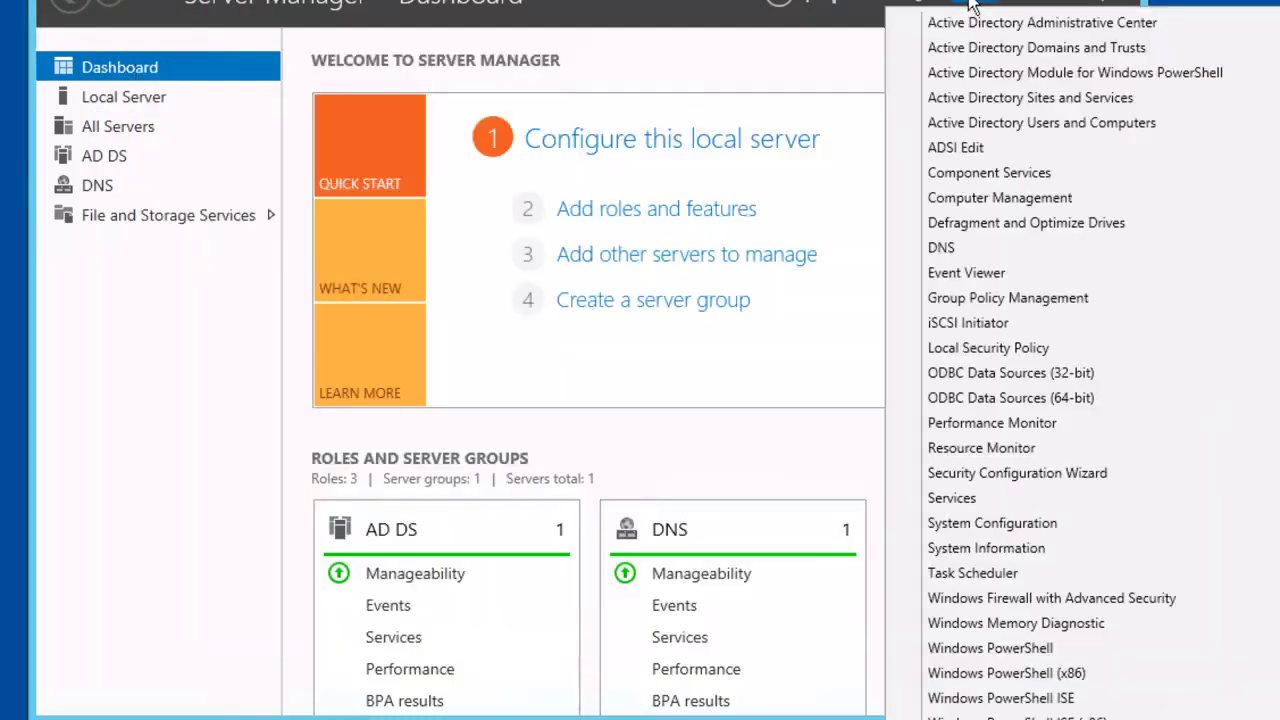
click(1008, 498)
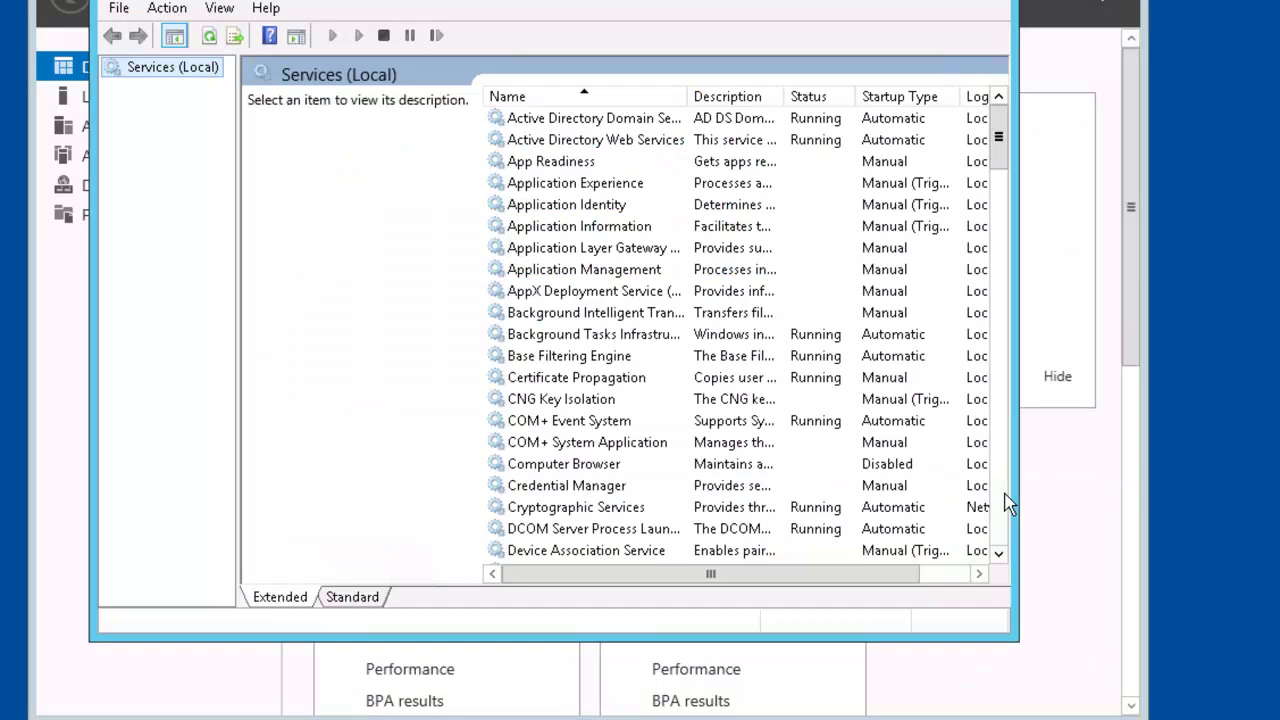
click(646, 210)
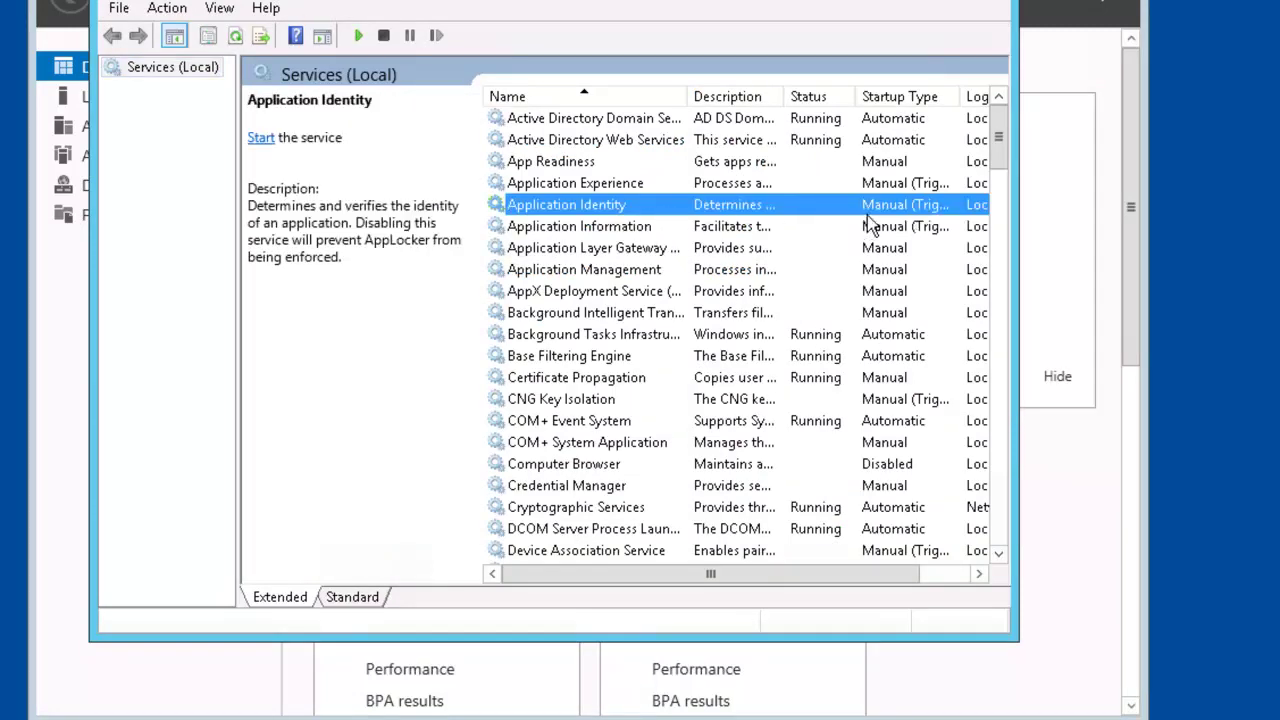
right_click(641, 200)
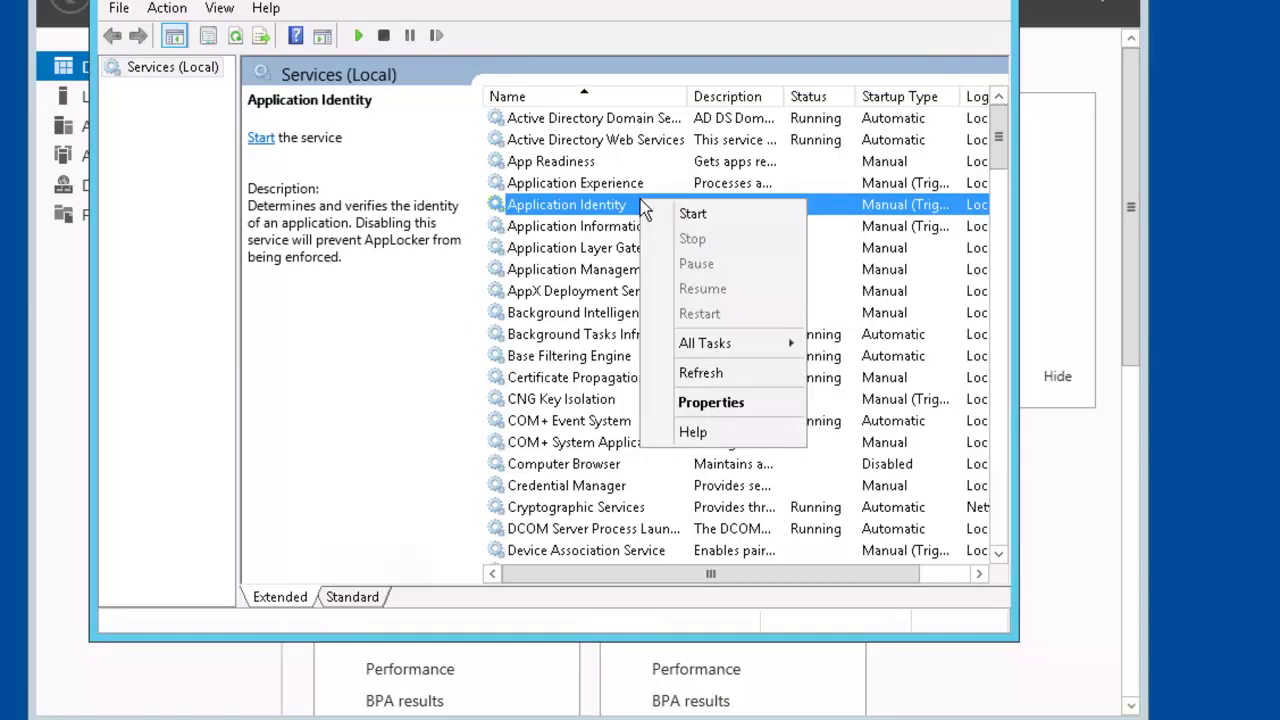
click(711, 219)
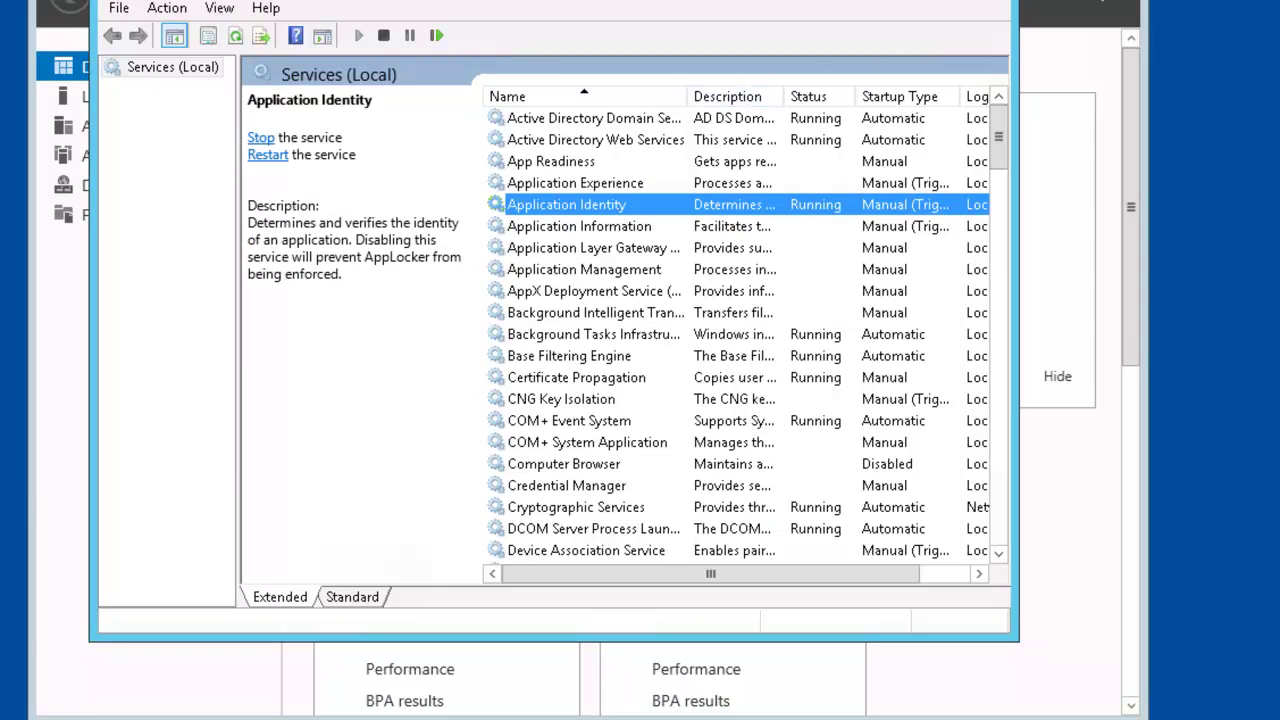
key(alt+F4)
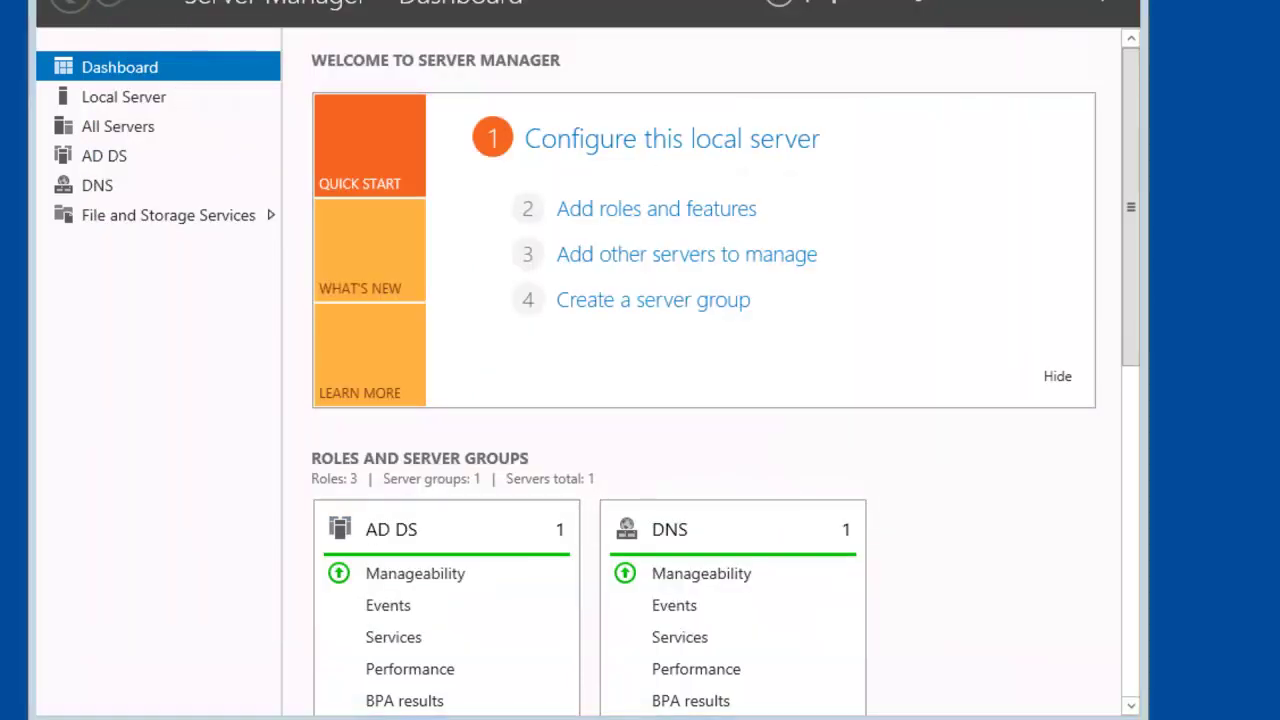
Step: Start shutting down the server and choose Other (Unplanned) as the reason
key(super+x)
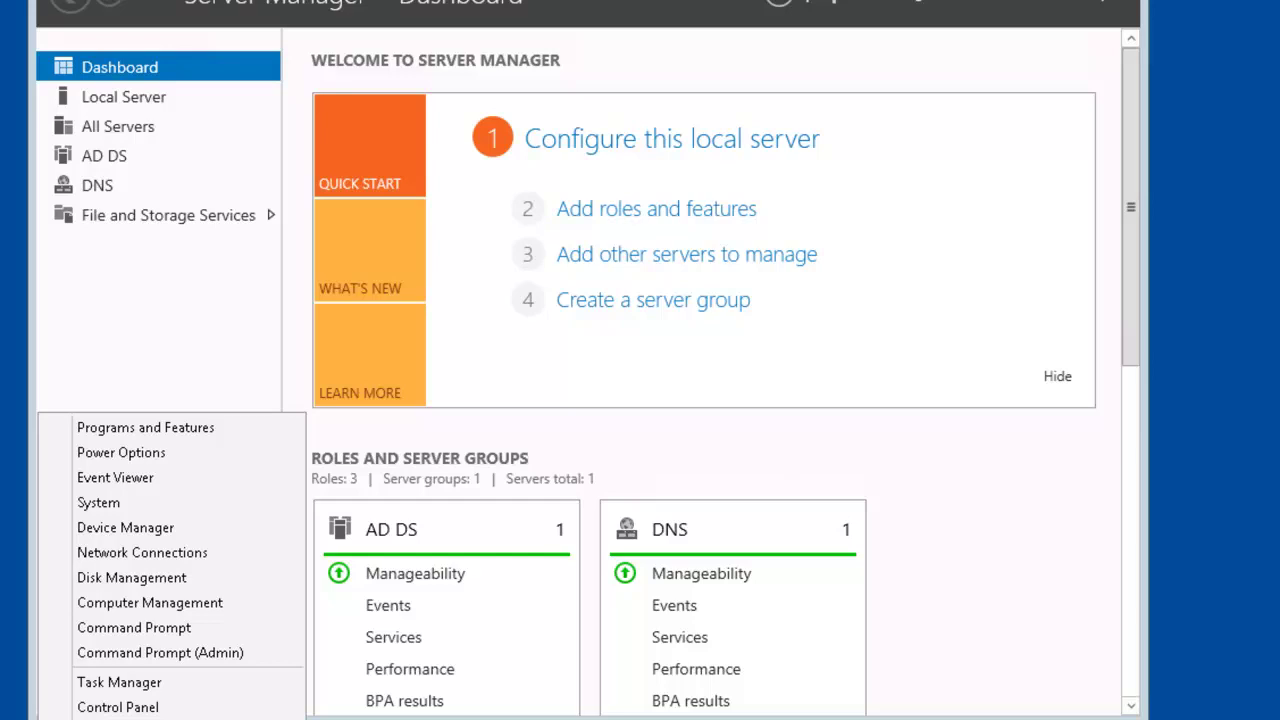
key(u)
key(u)
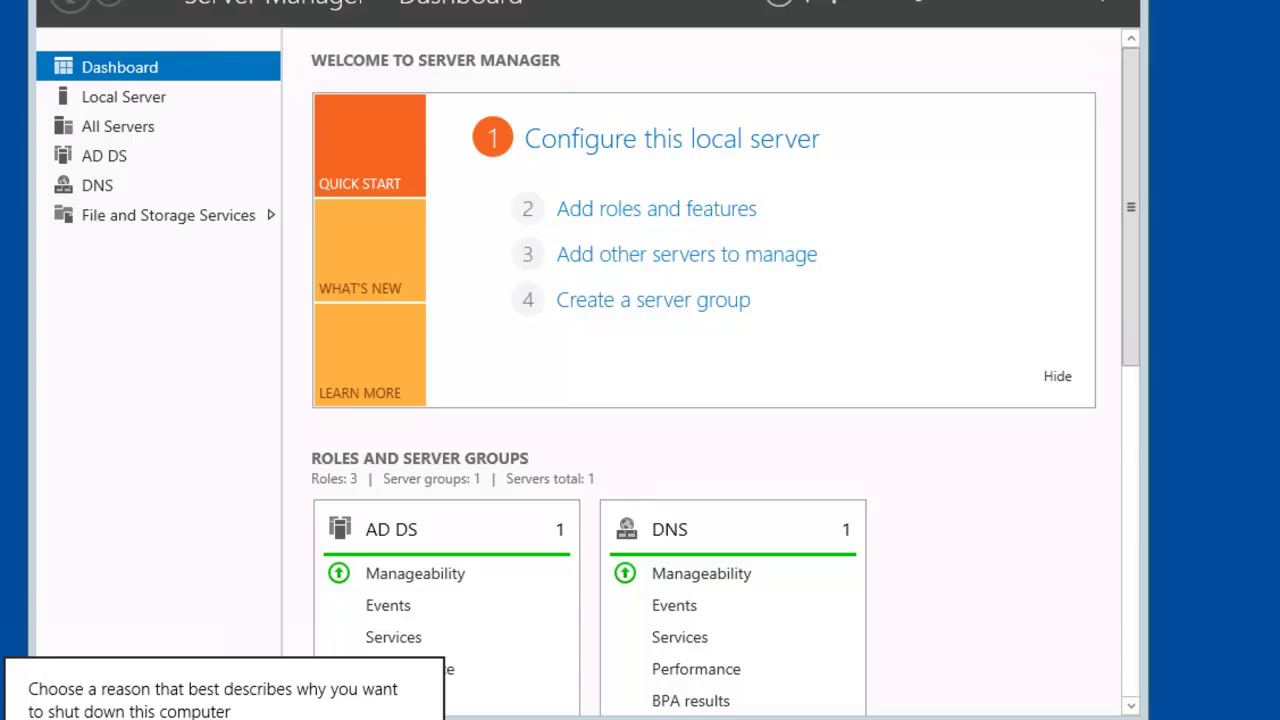
key(alt+Down)
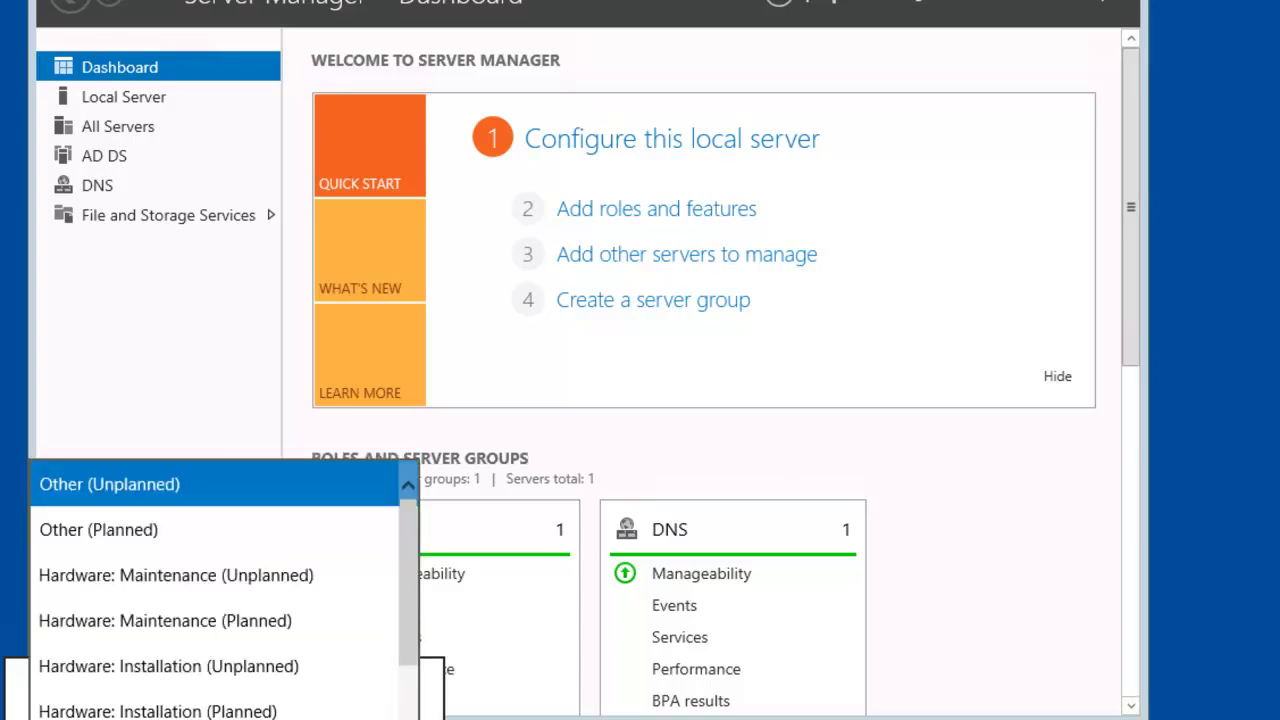
click(213, 490)
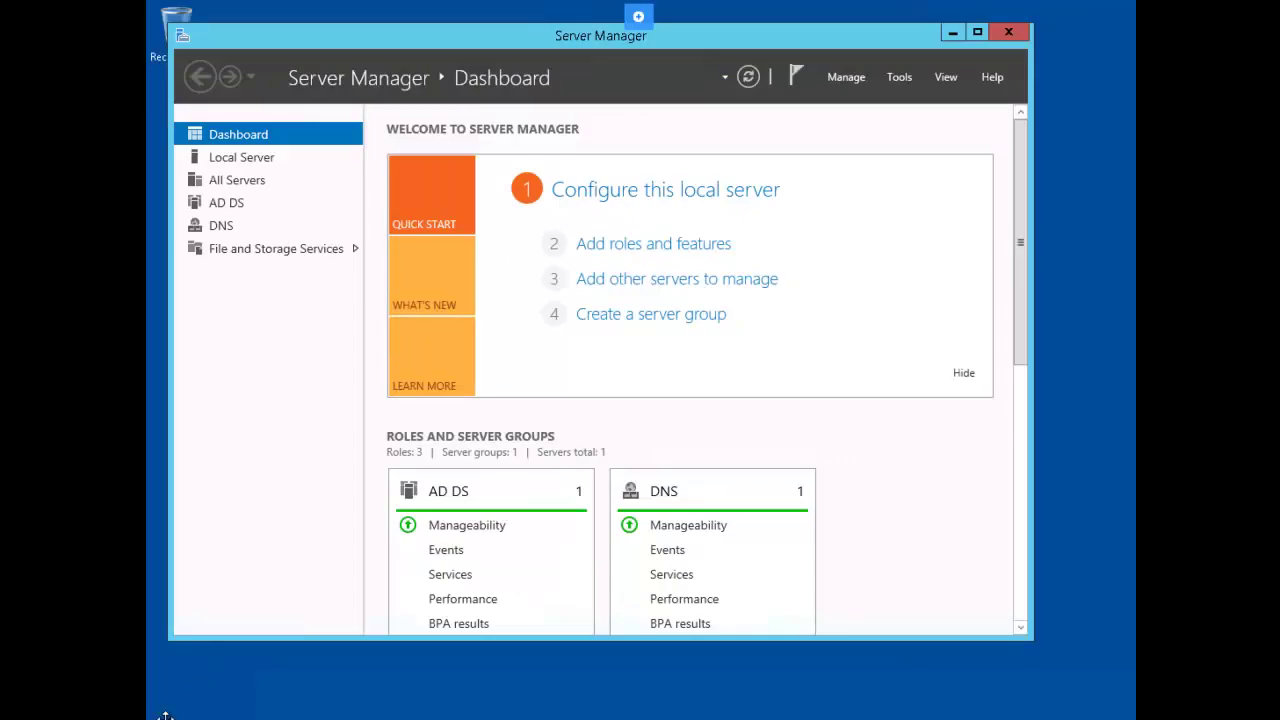
Step: Test the AppLocker rule by trying to open the non-administrator Command Prompt
right_click(150, 716)
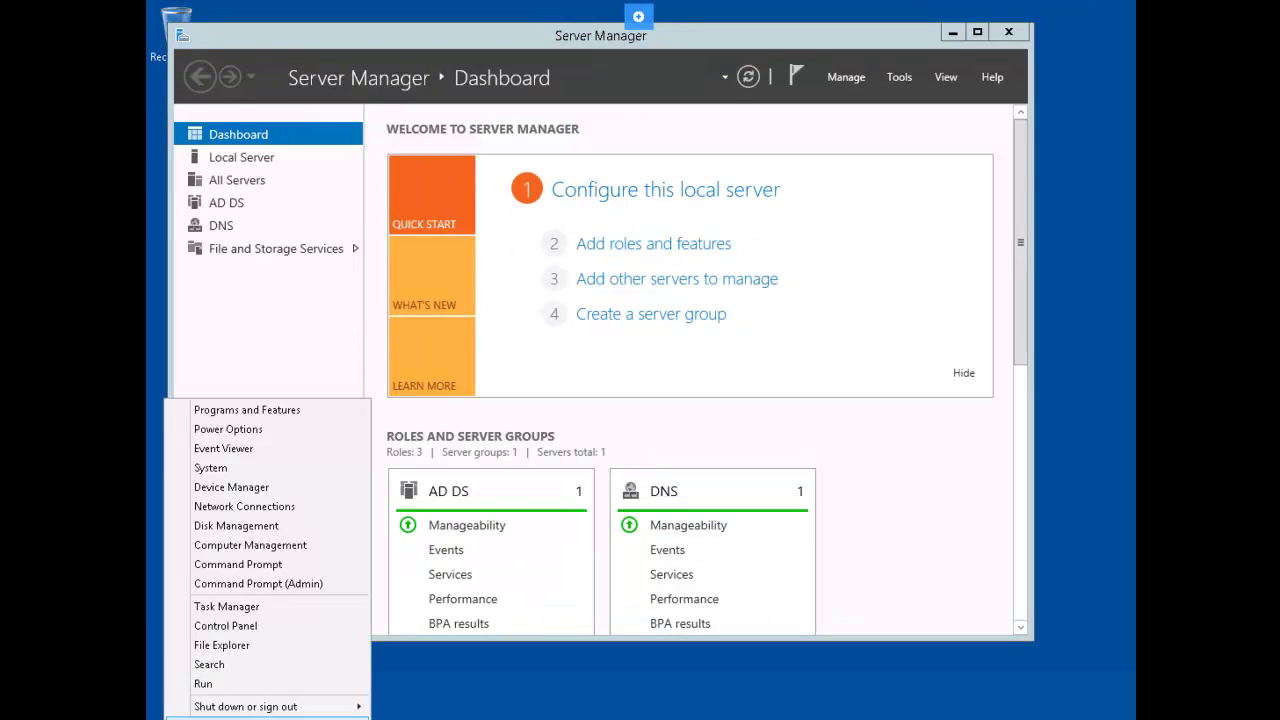
click(300, 566)
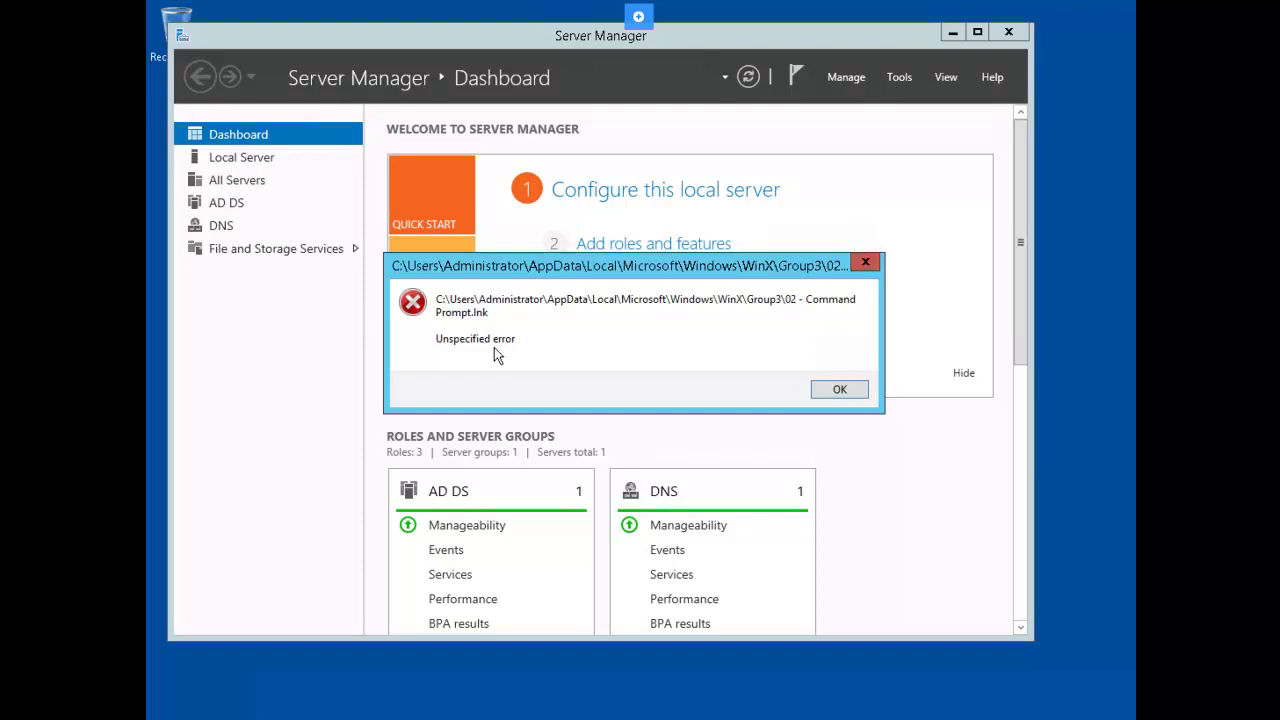
key(Return)
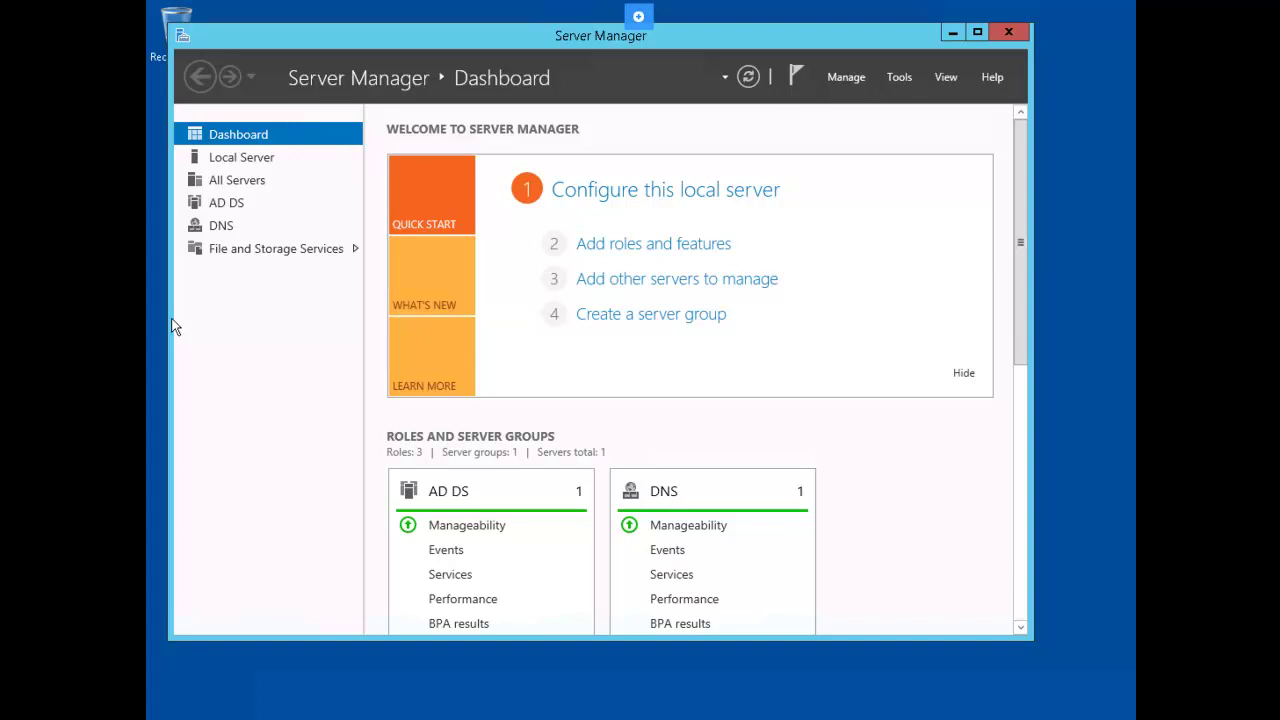
Step: Open Group Policy Management and expand the forest down to the contents of the PRACTICELABS.COM domain
click(900, 77)
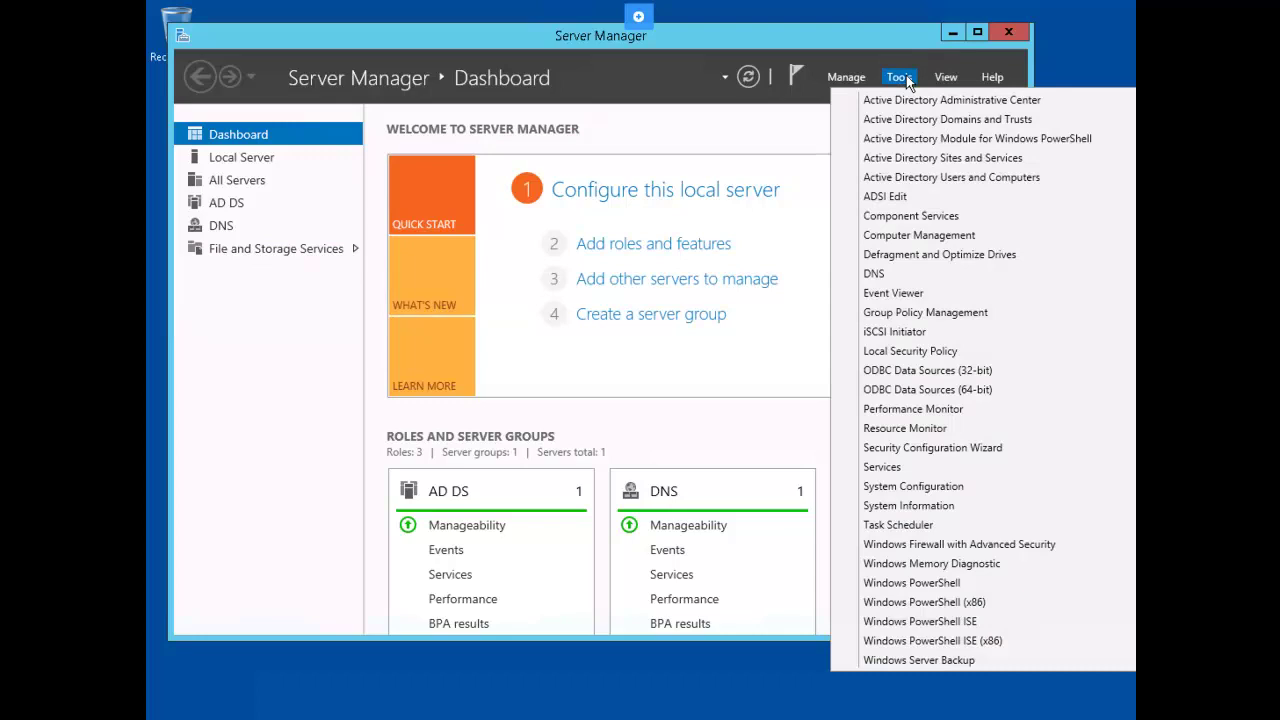
click(992, 311)
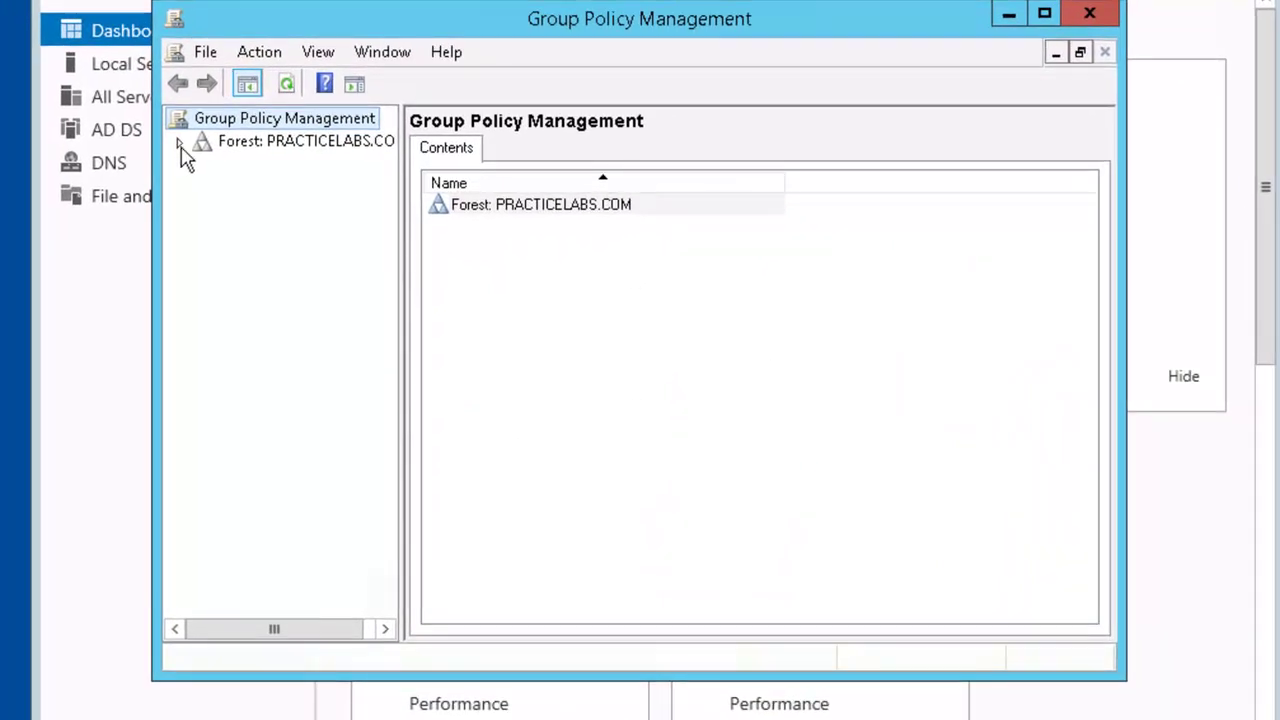
click(249, 196)
click(204, 164)
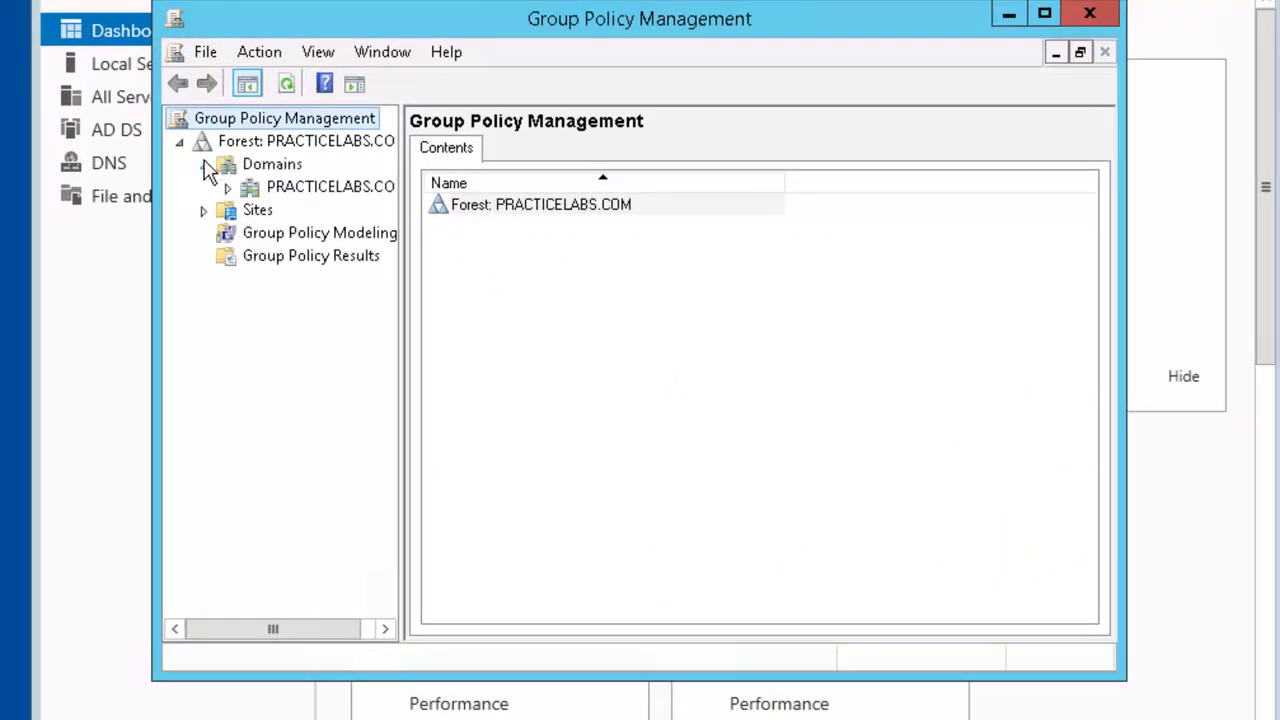
click(229, 189)
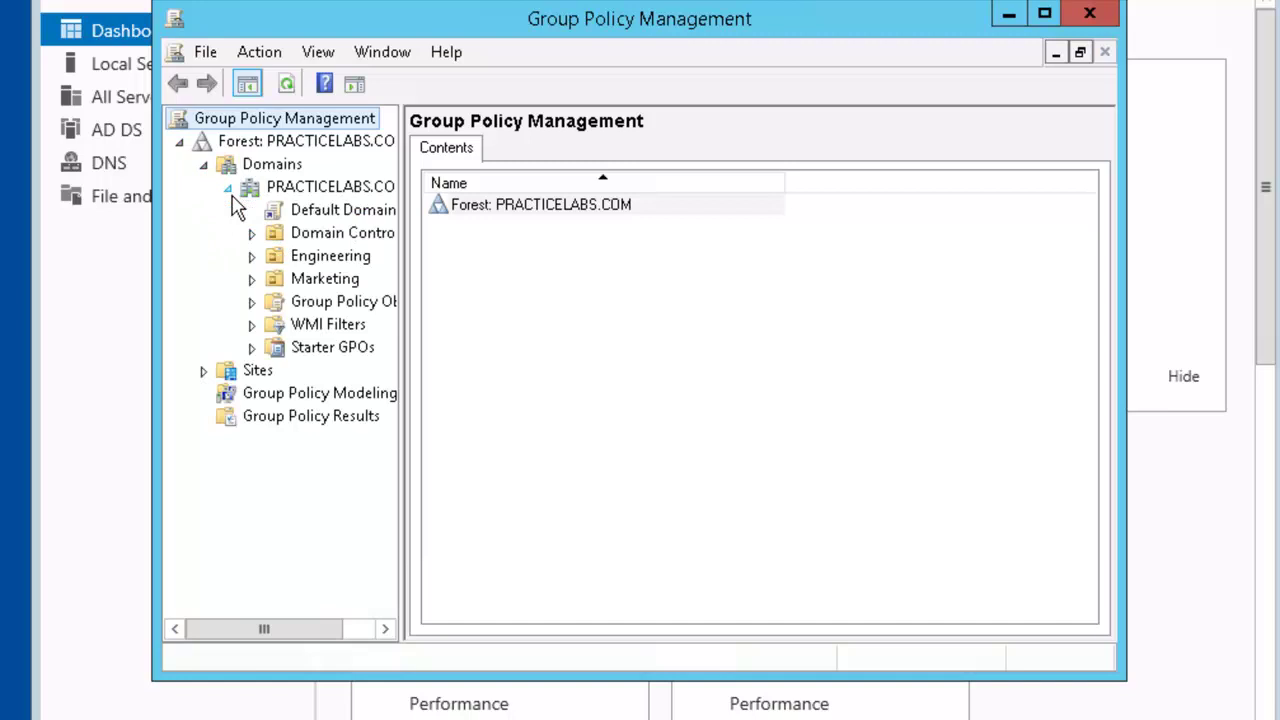
Step: Create a GPO named Marketing Software Restriction Policy and link it to the Marketing organizational unit
right_click(331, 285)
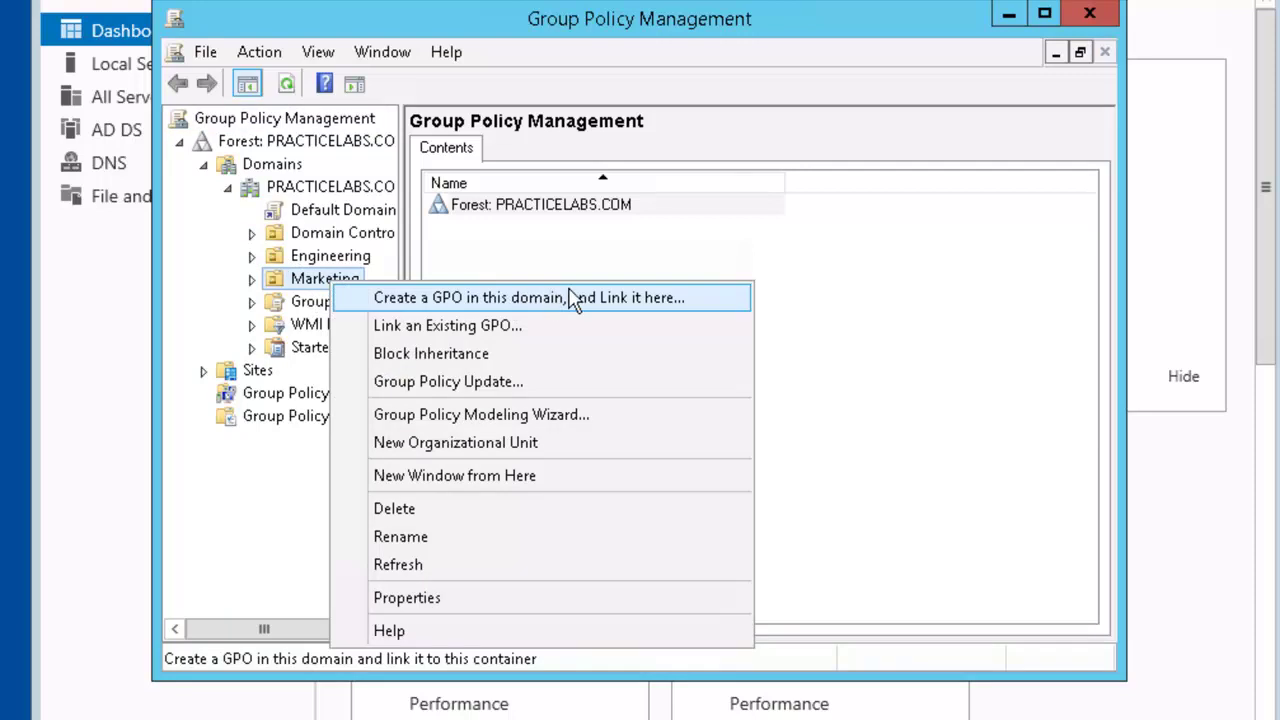
click(713, 298)
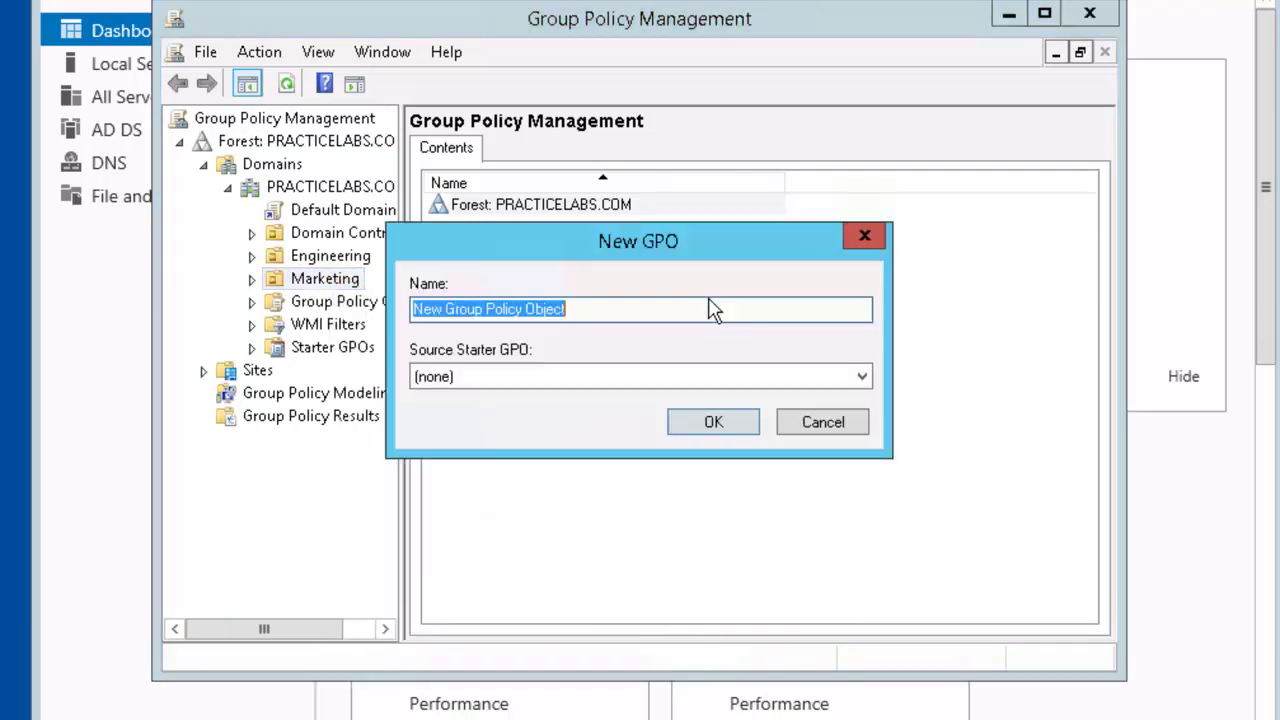
text(Marketing Software Restriction Policy)
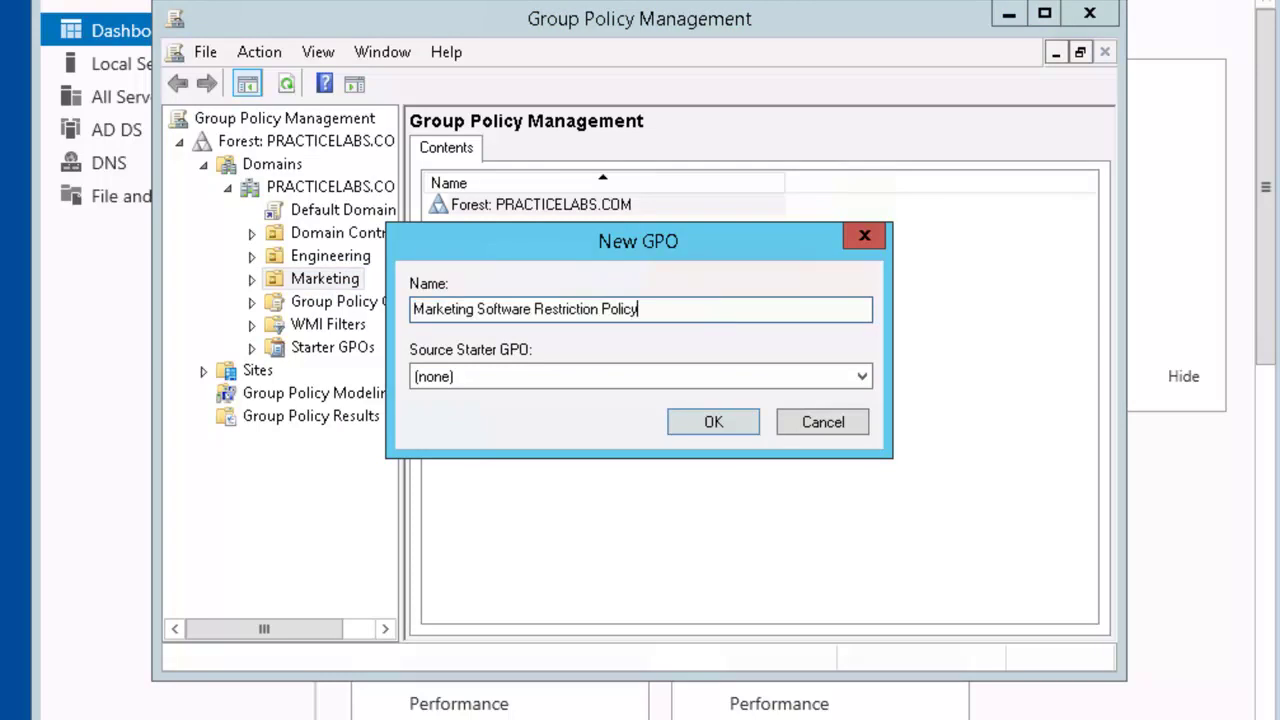
click(712, 421)
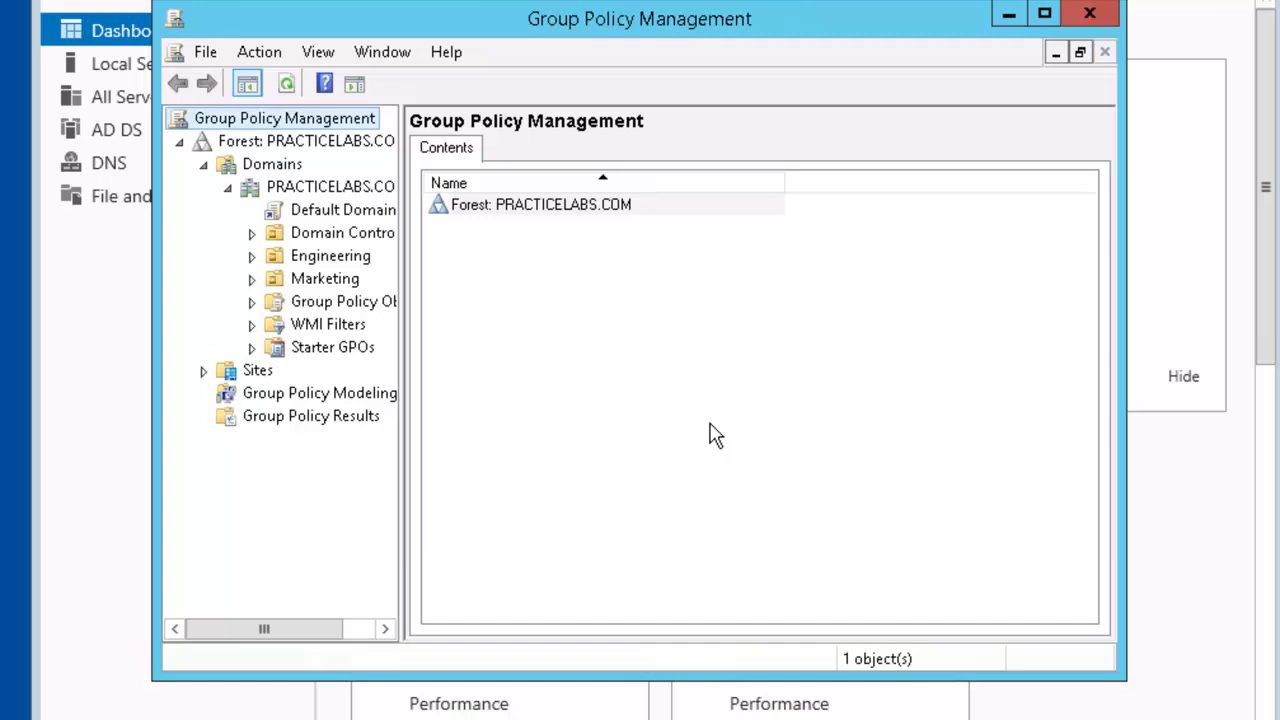
Step: Open the Marketing Software Restriction Policy GPO linked to the Marketing organizational unit for editing
click(252, 280)
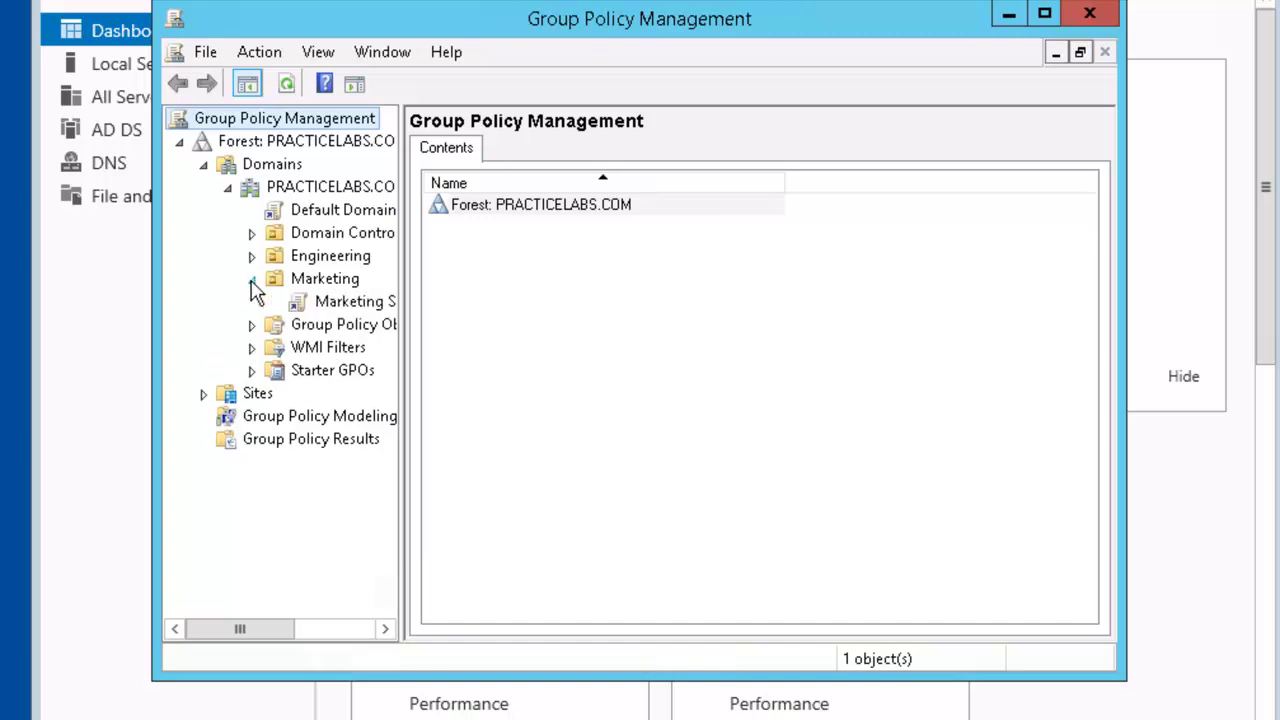
right_click(326, 305)
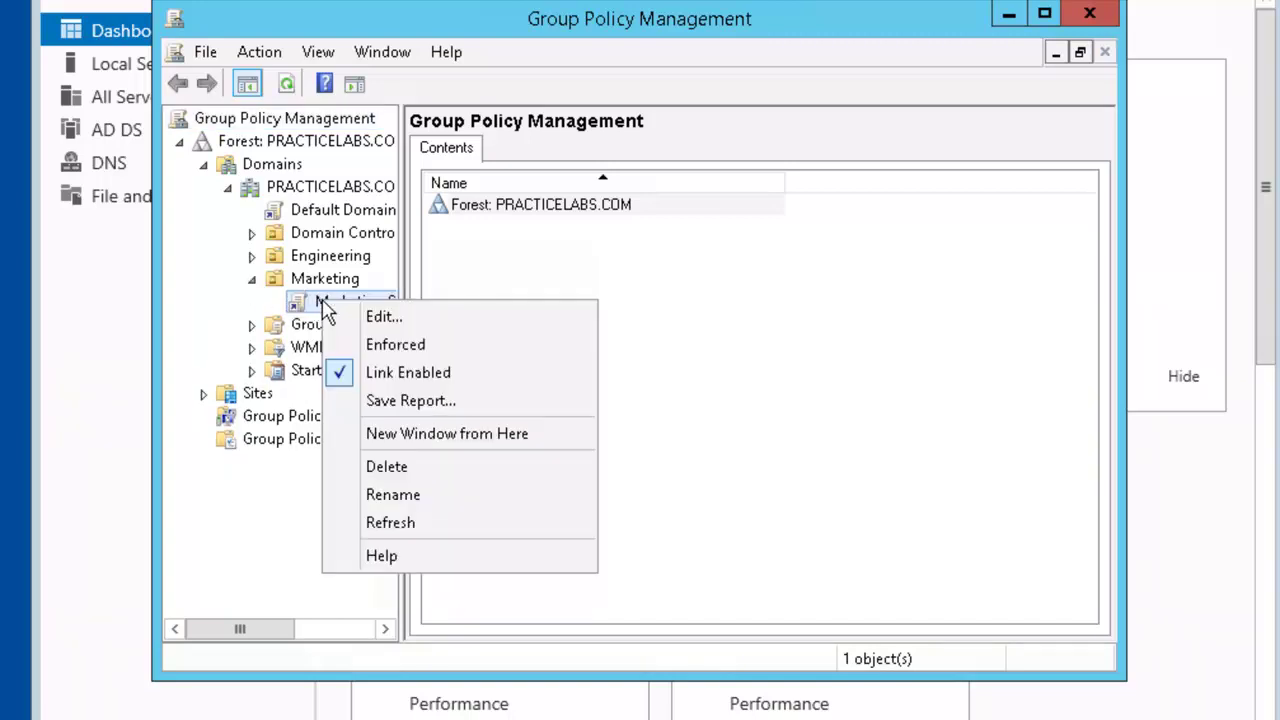
click(395, 318)
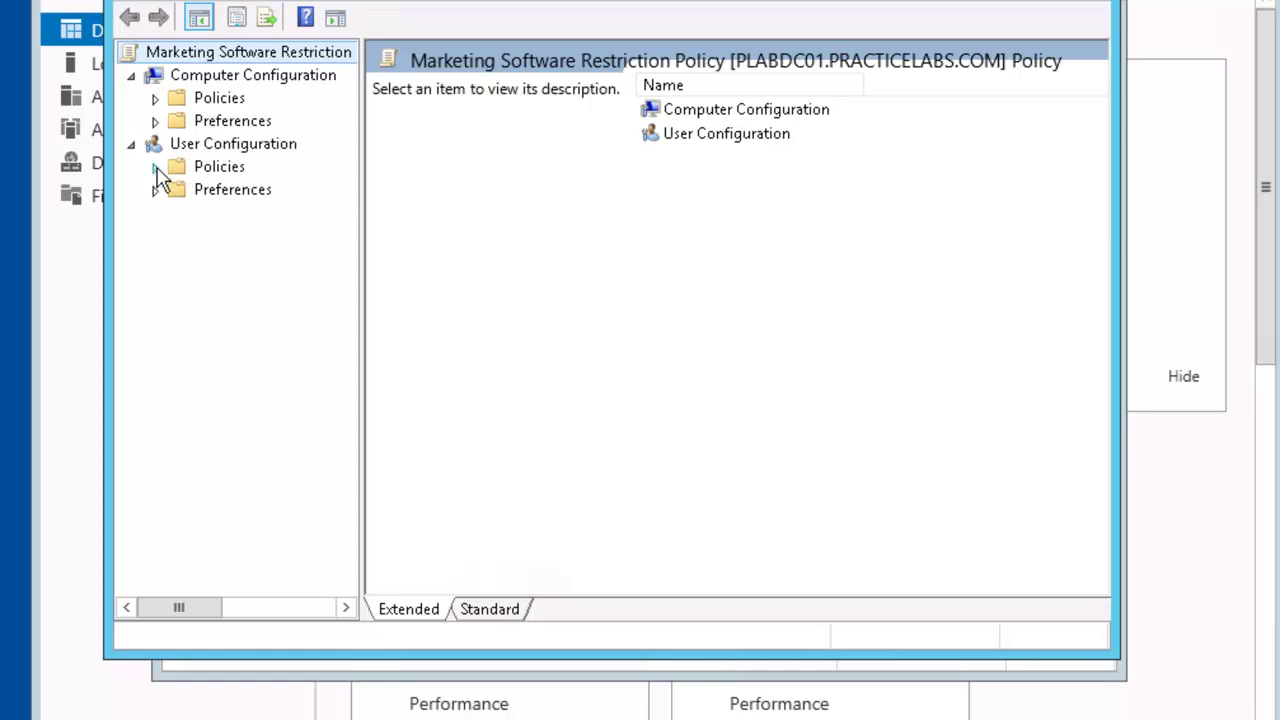
Step: Create new software restriction policies in the user configuration's Windows security settings
click(155, 167)
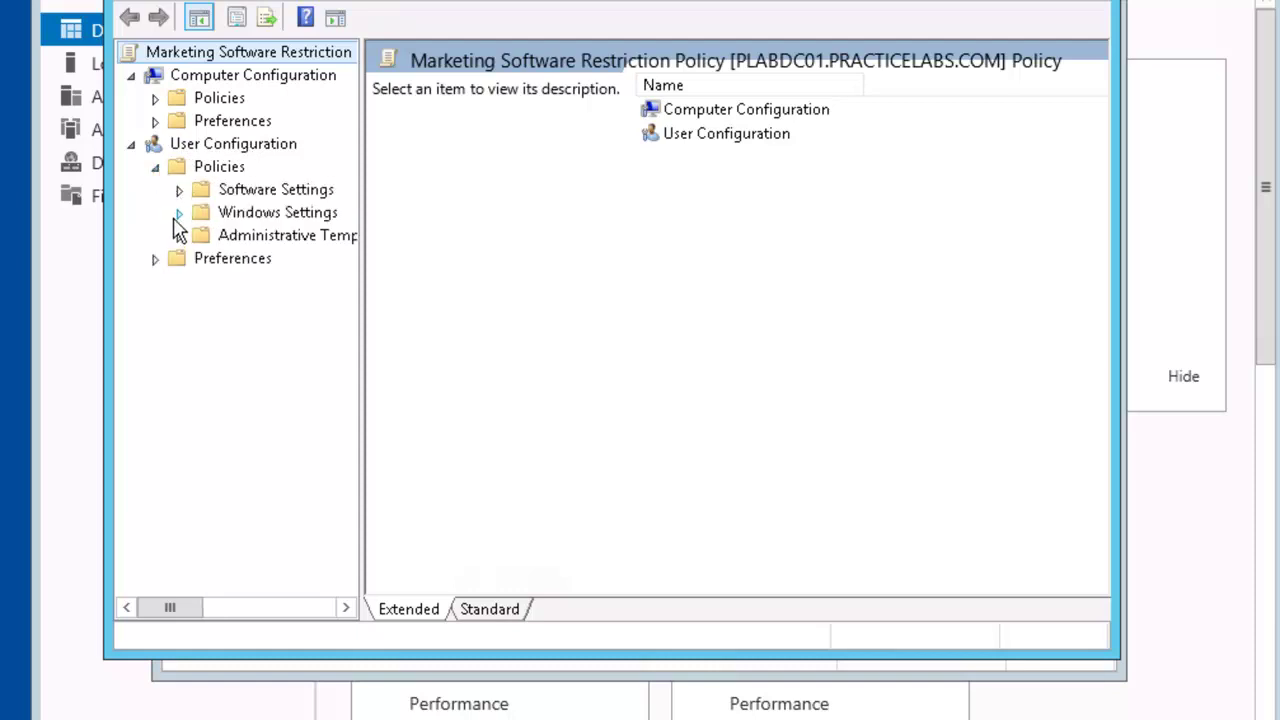
click(179, 213)
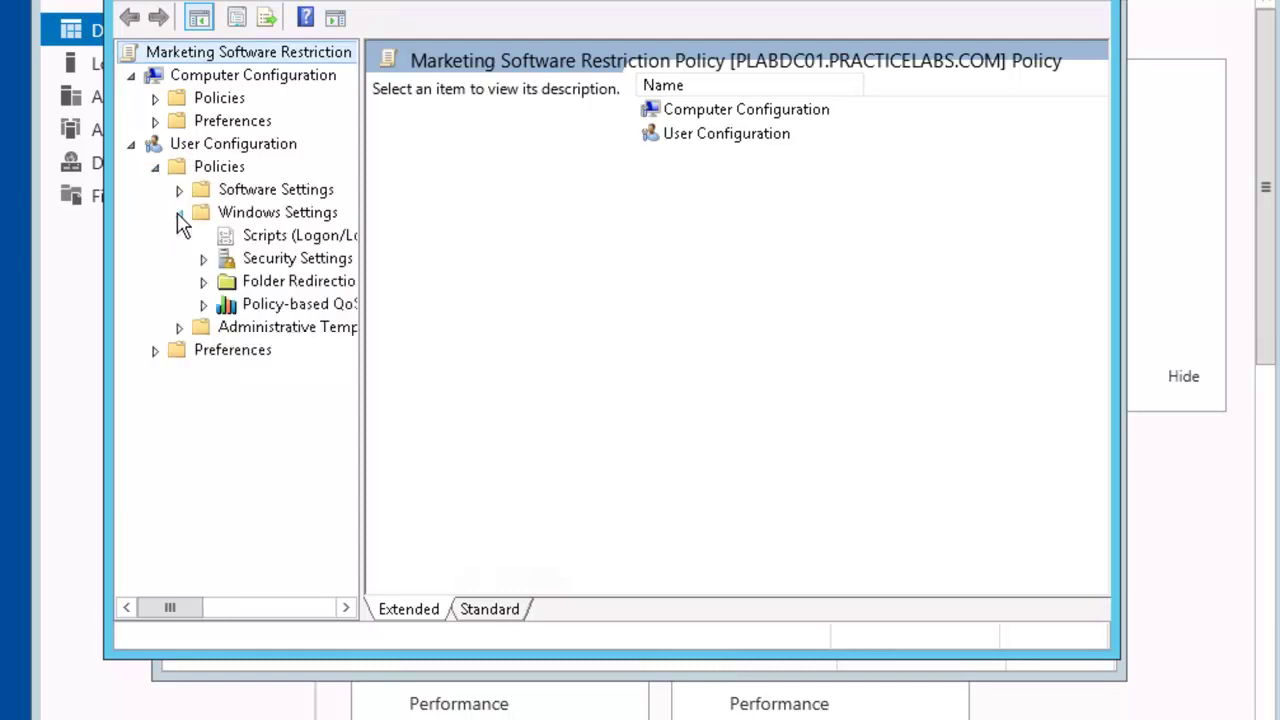
click(204, 260)
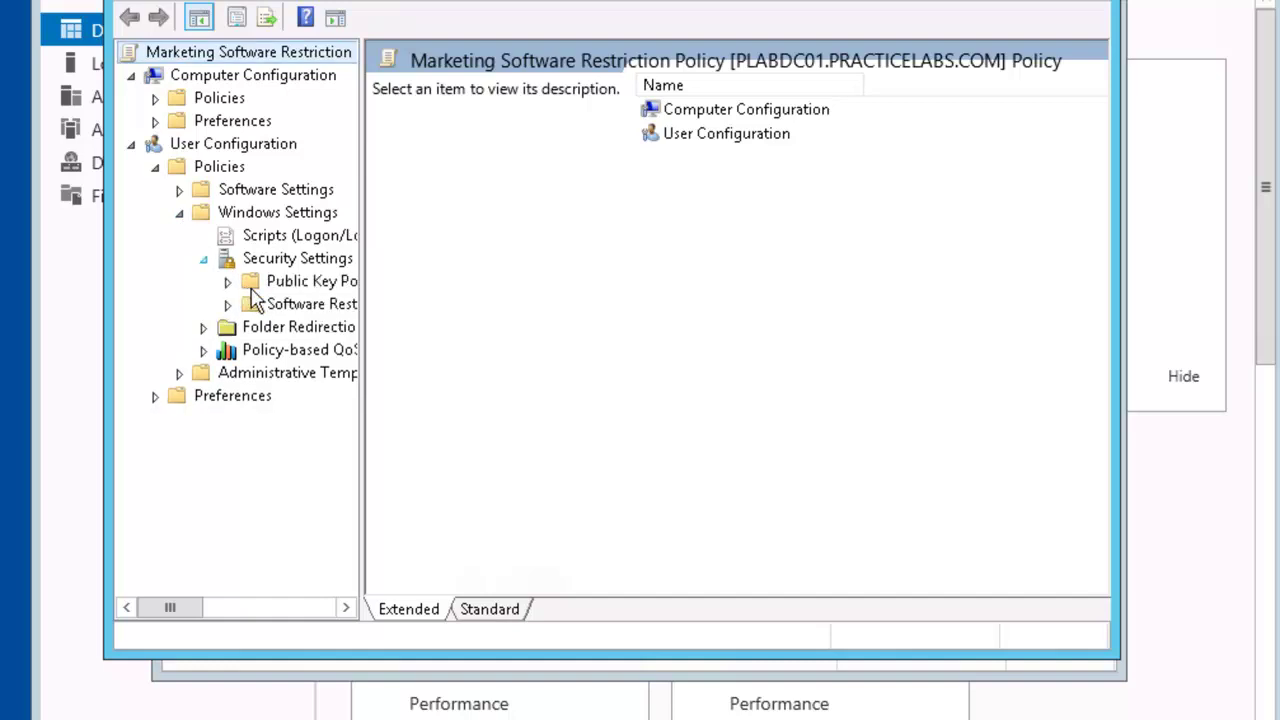
click(276, 310)
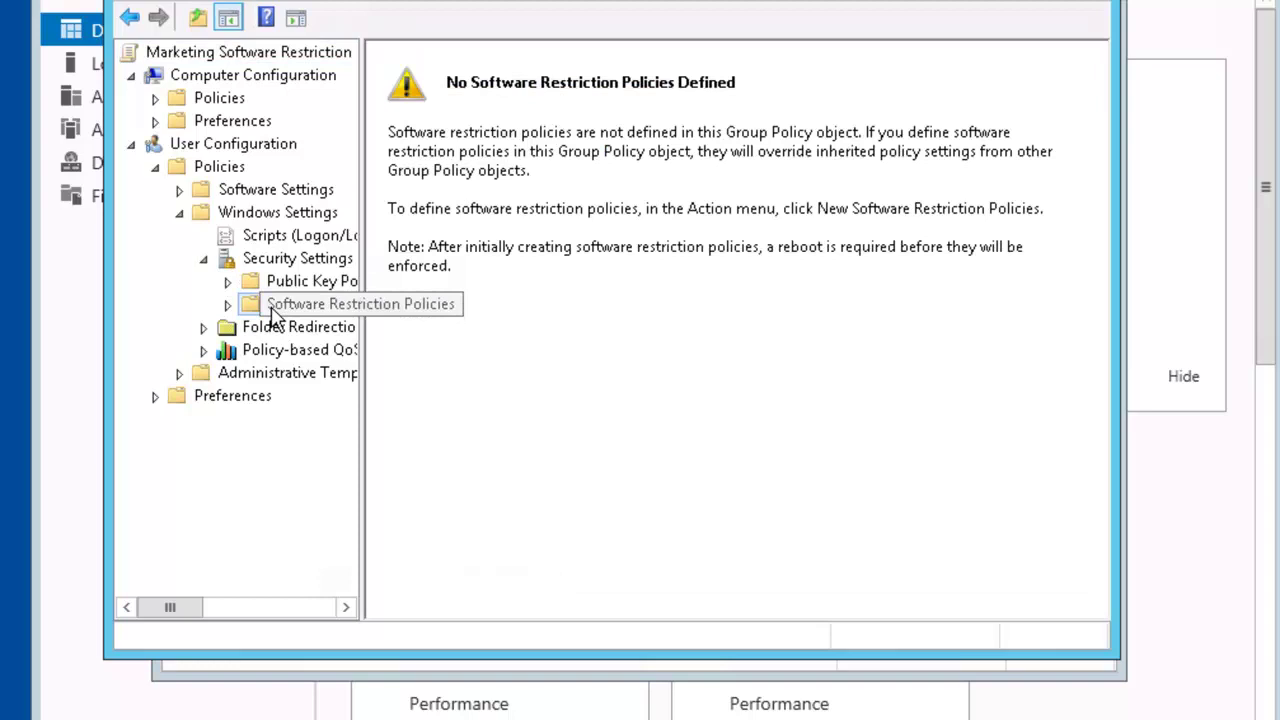
click(228, 305)
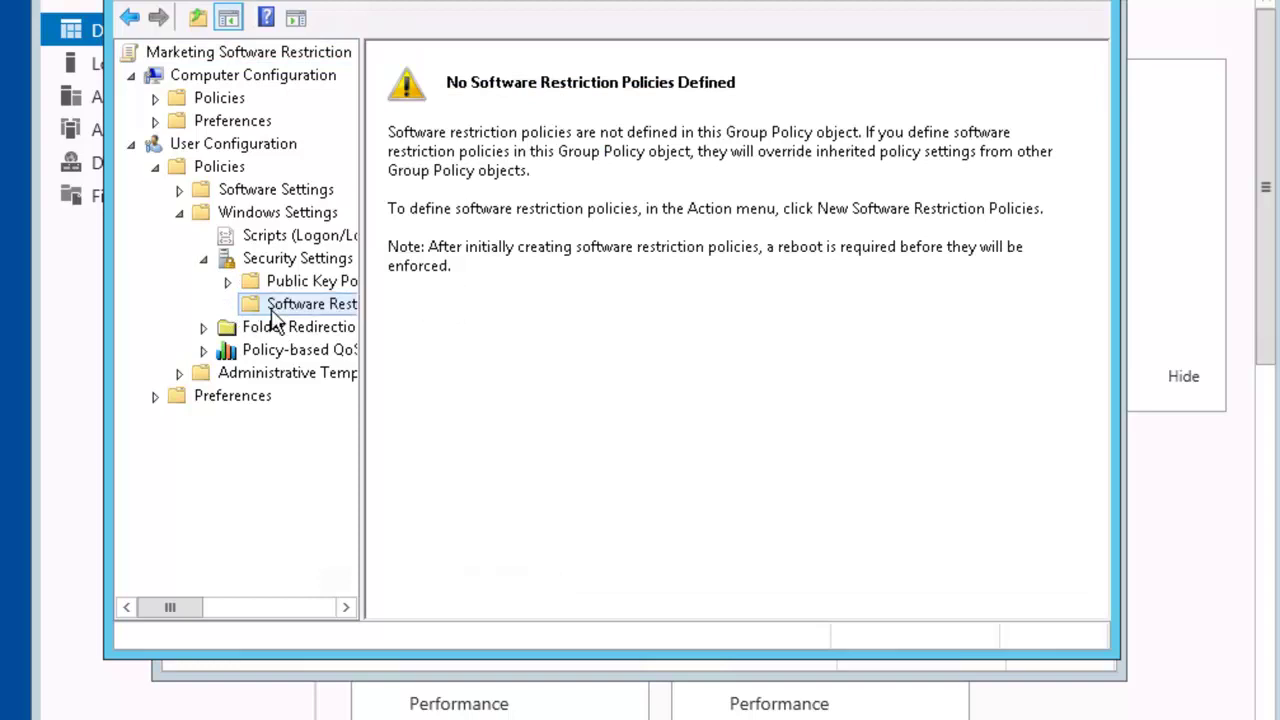
right_click(276, 316)
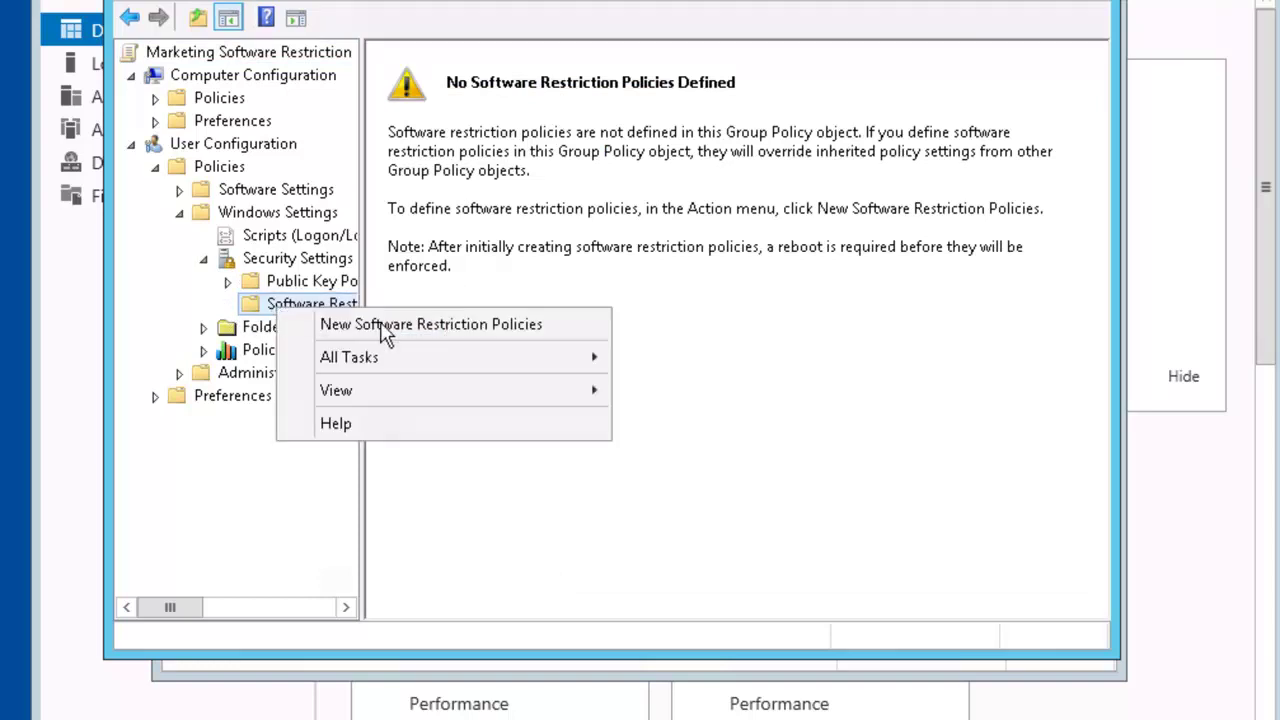
click(570, 328)
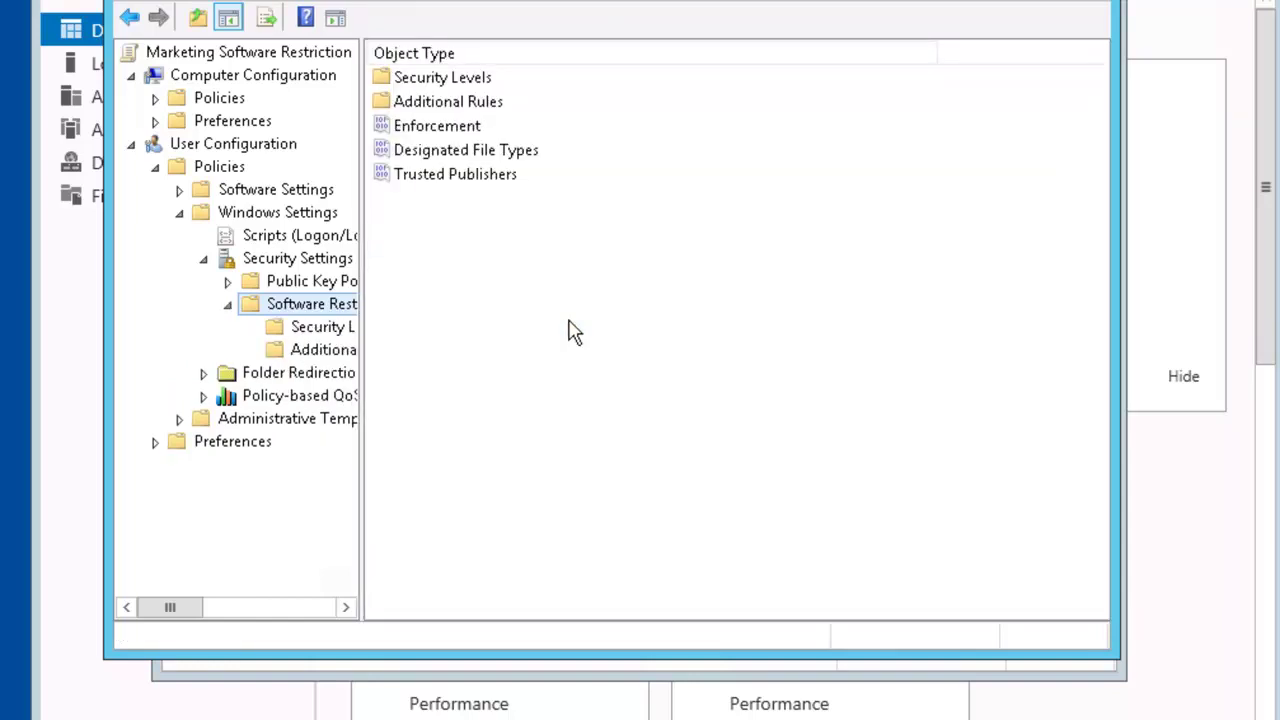
Step: Add a path rule to Additional Rules for C:\Program Files\Internet Explorer with the Disallowed security level
click(322, 349)
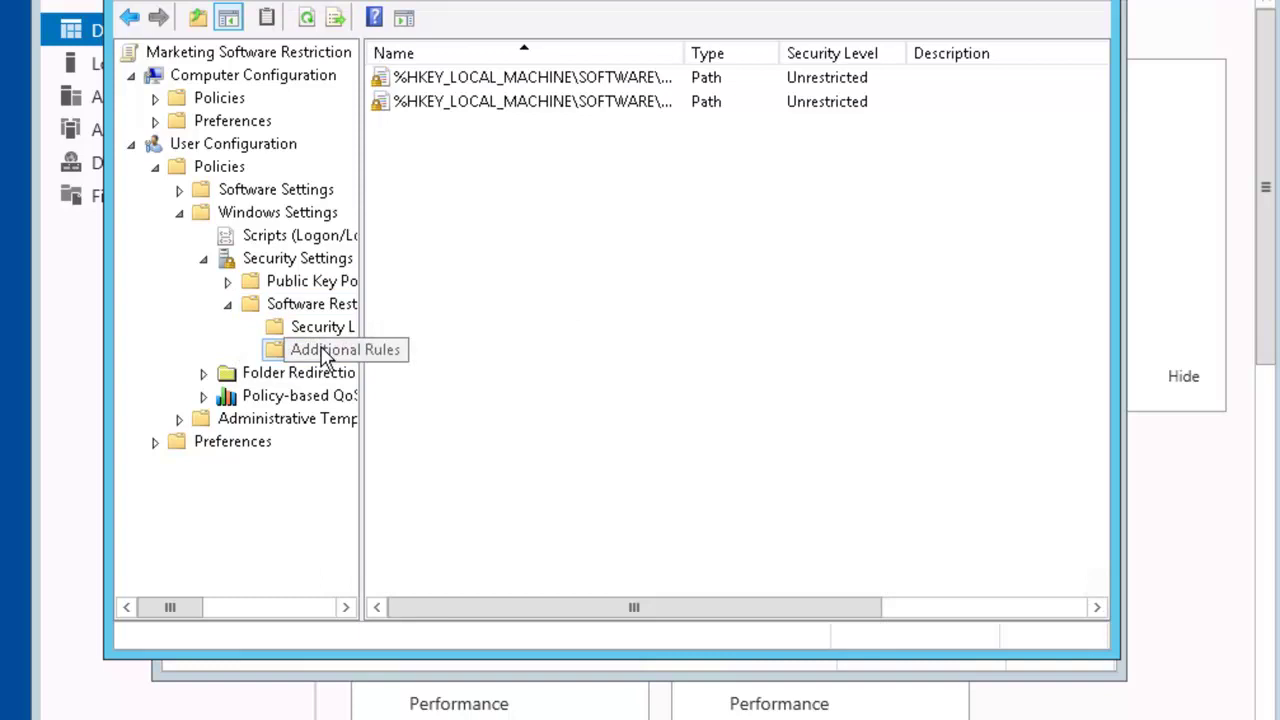
right_click(325, 358)
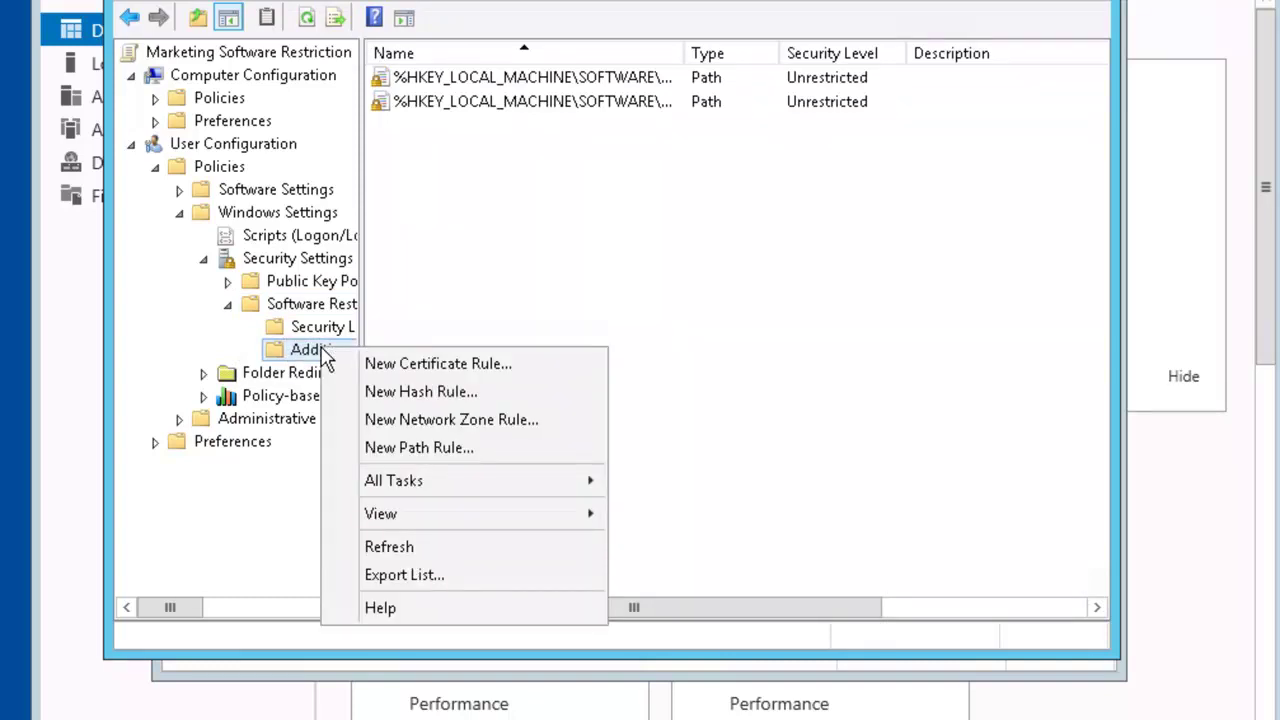
click(500, 456)
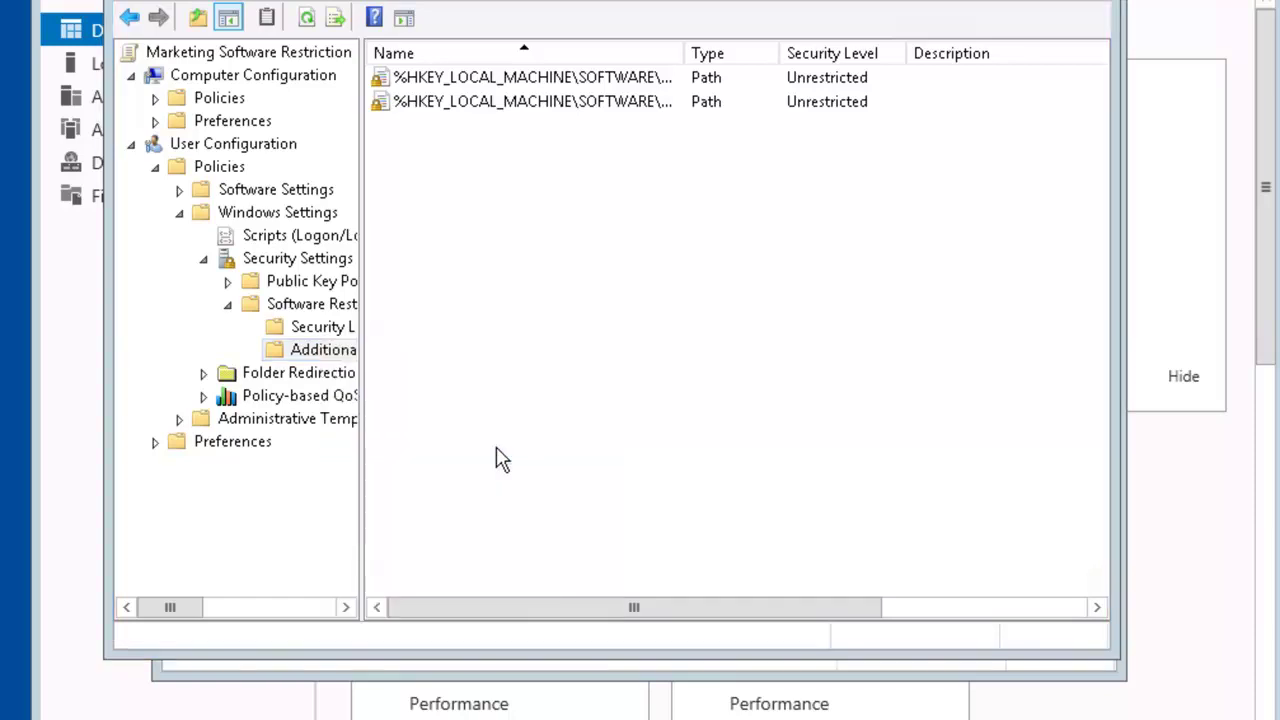
text(C:\Program Files\Internet Explorer)
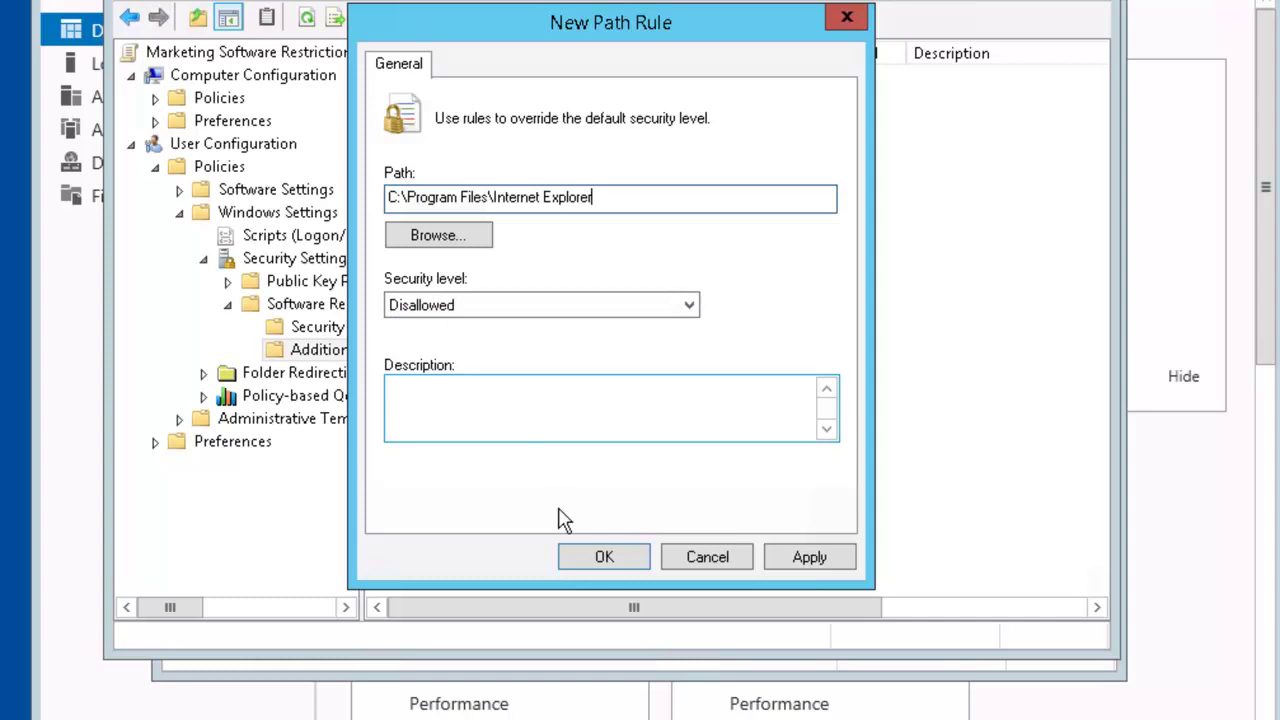
click(582, 557)
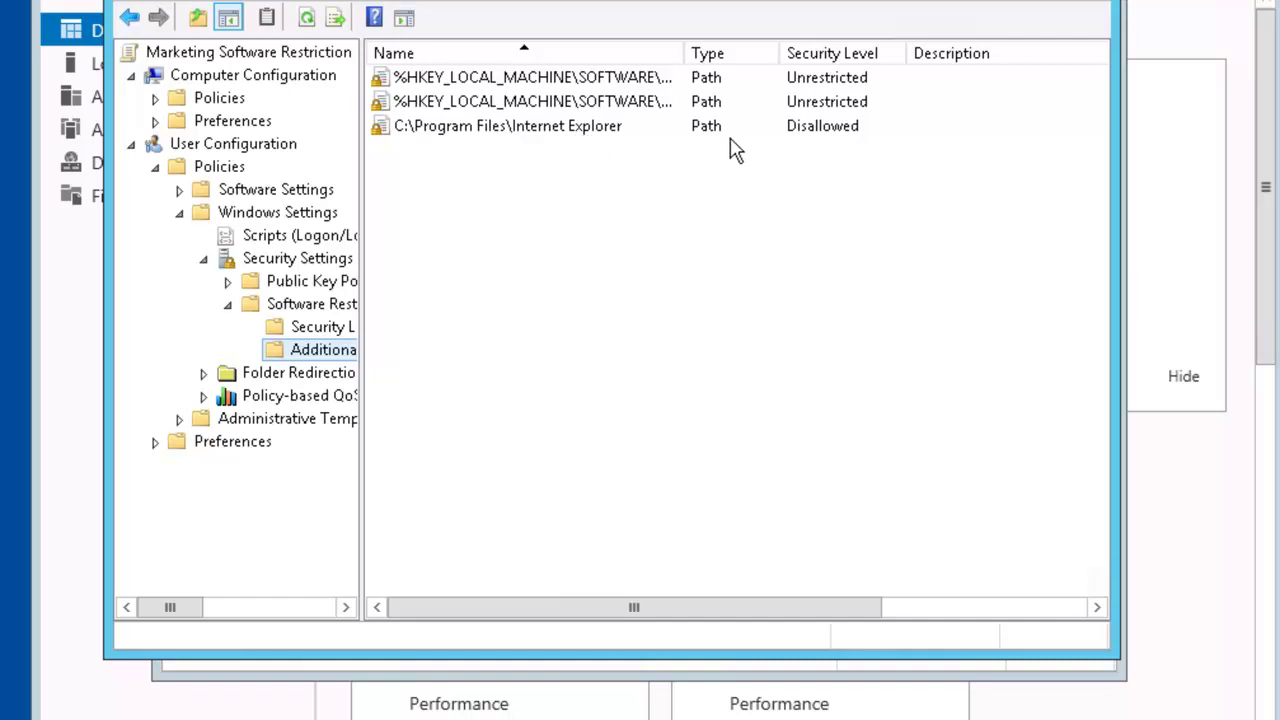
Step: Set Enforcement to apply to all users except local administrators, and close the policy editor and Group Policy Management
key(BackSpace)
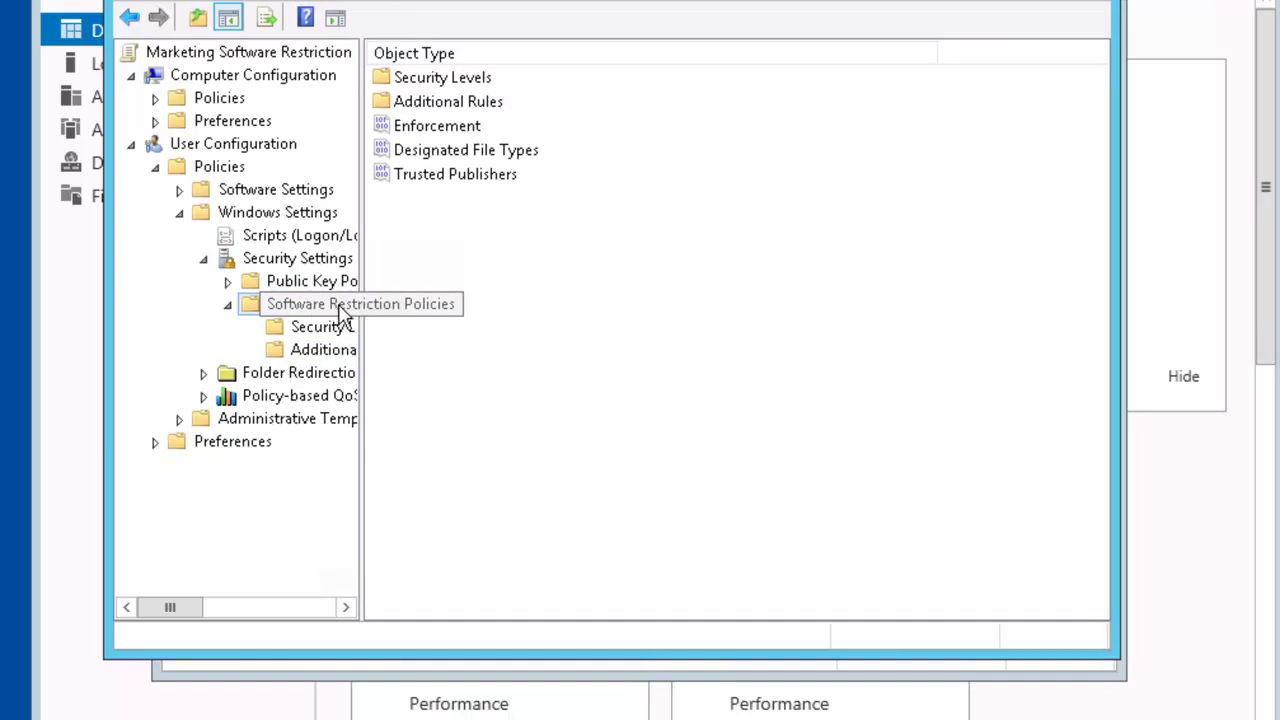
click(478, 128)
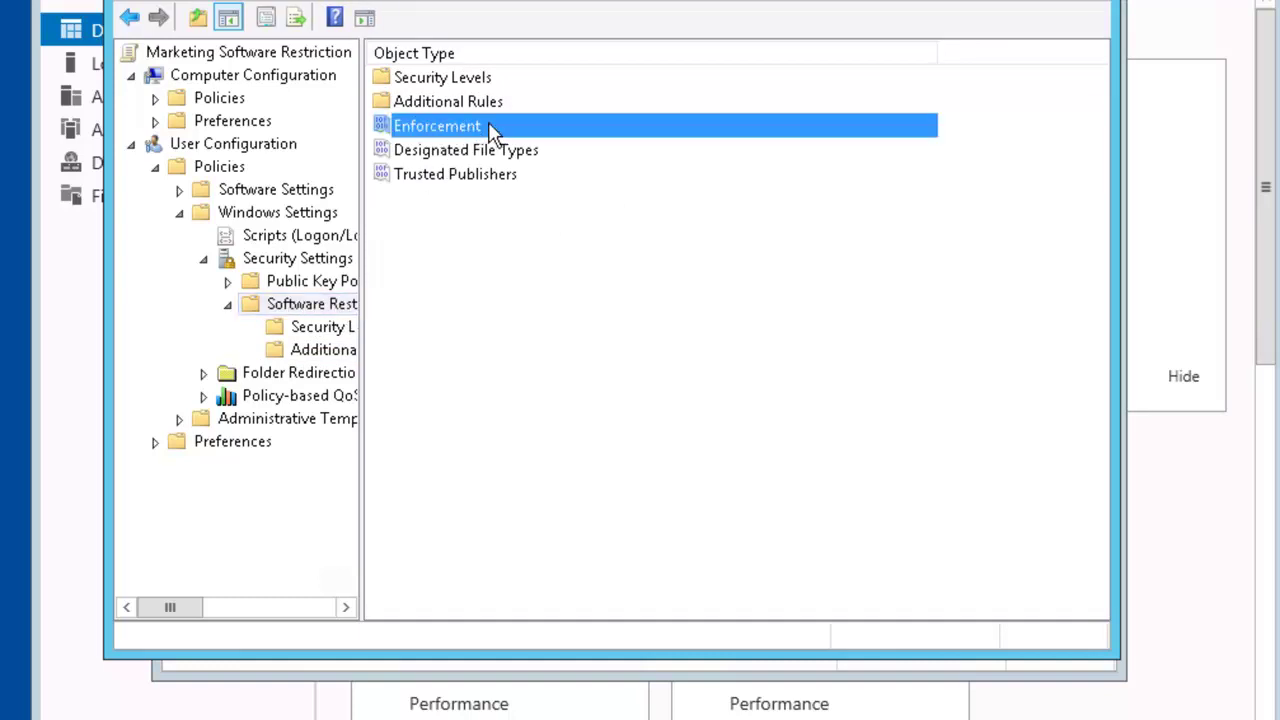
right_click(497, 123)
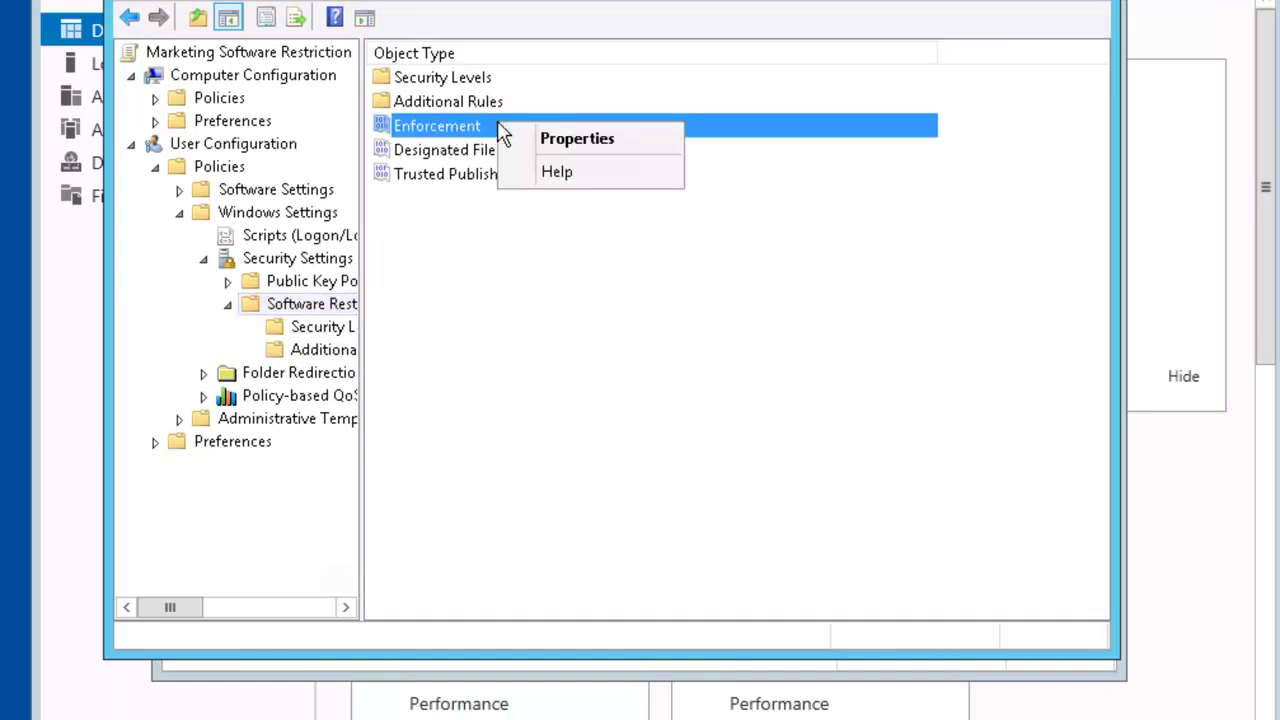
click(651, 145)
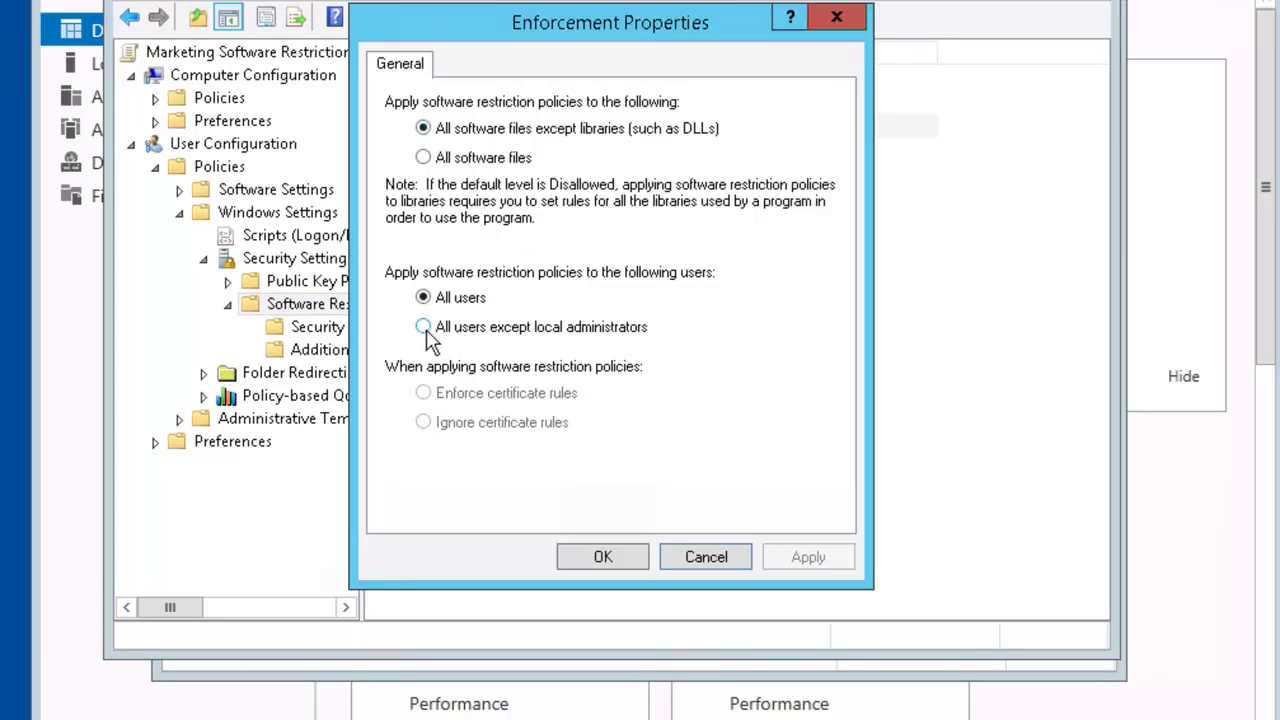
click(433, 331)
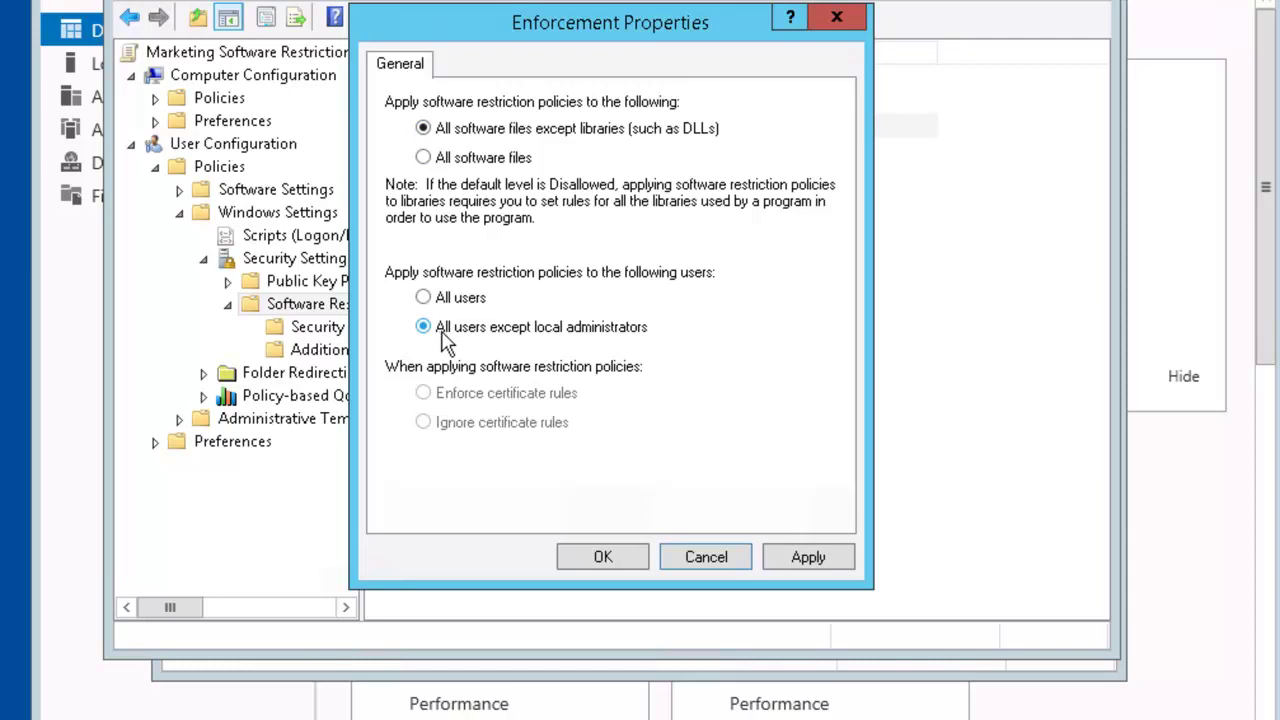
click(590, 555)
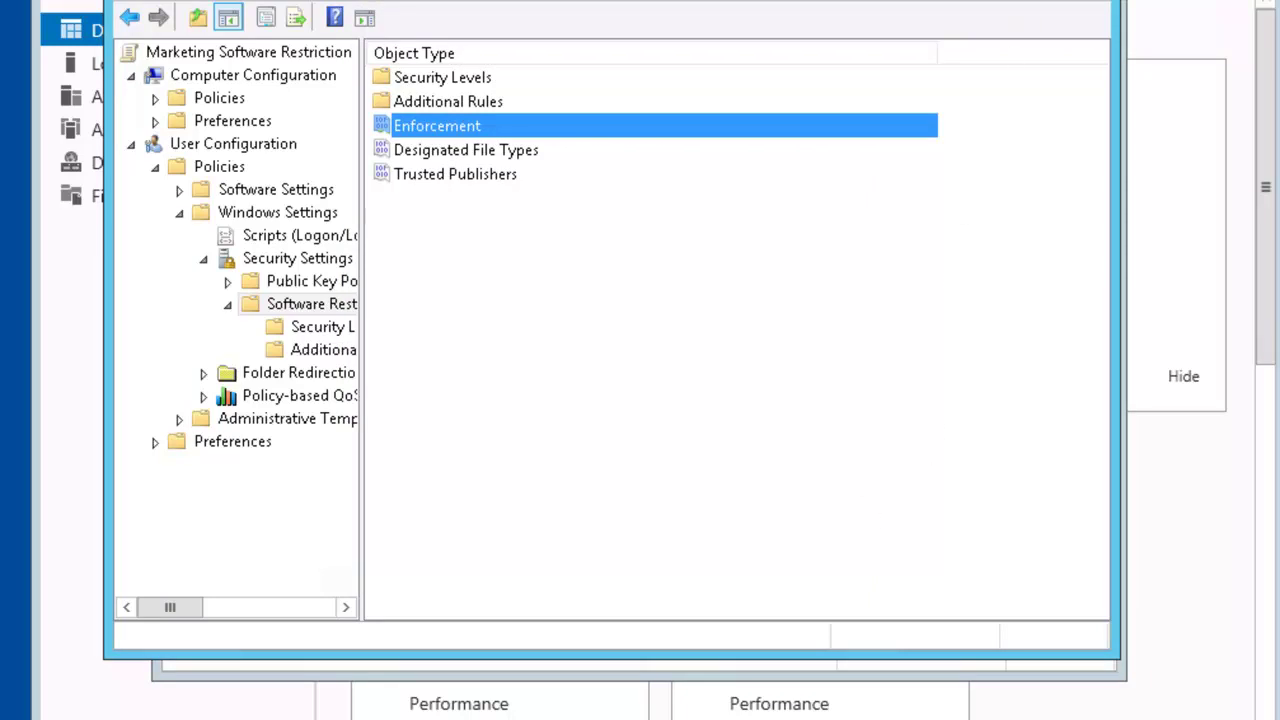
click(1092, 3)
click(1097, 22)
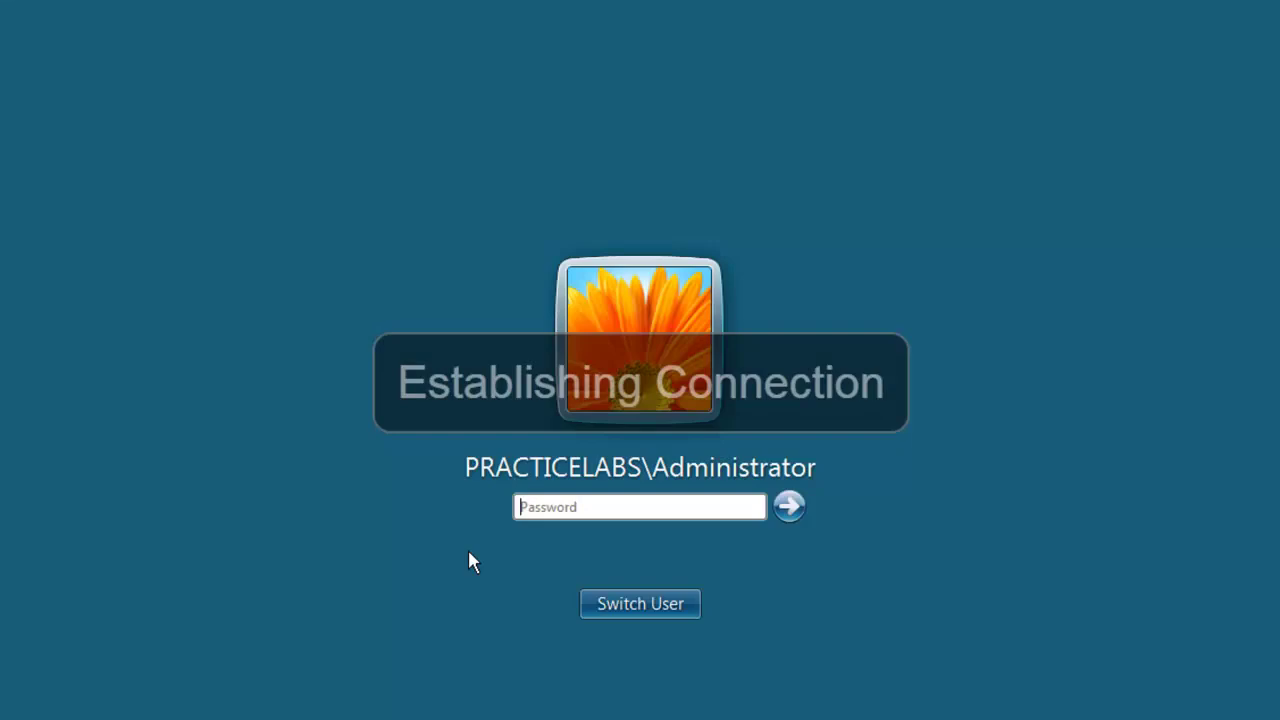
Step: Sign in to the PLABWIN701 client as another user and decline the Lab Device Client installation
click(626, 606)
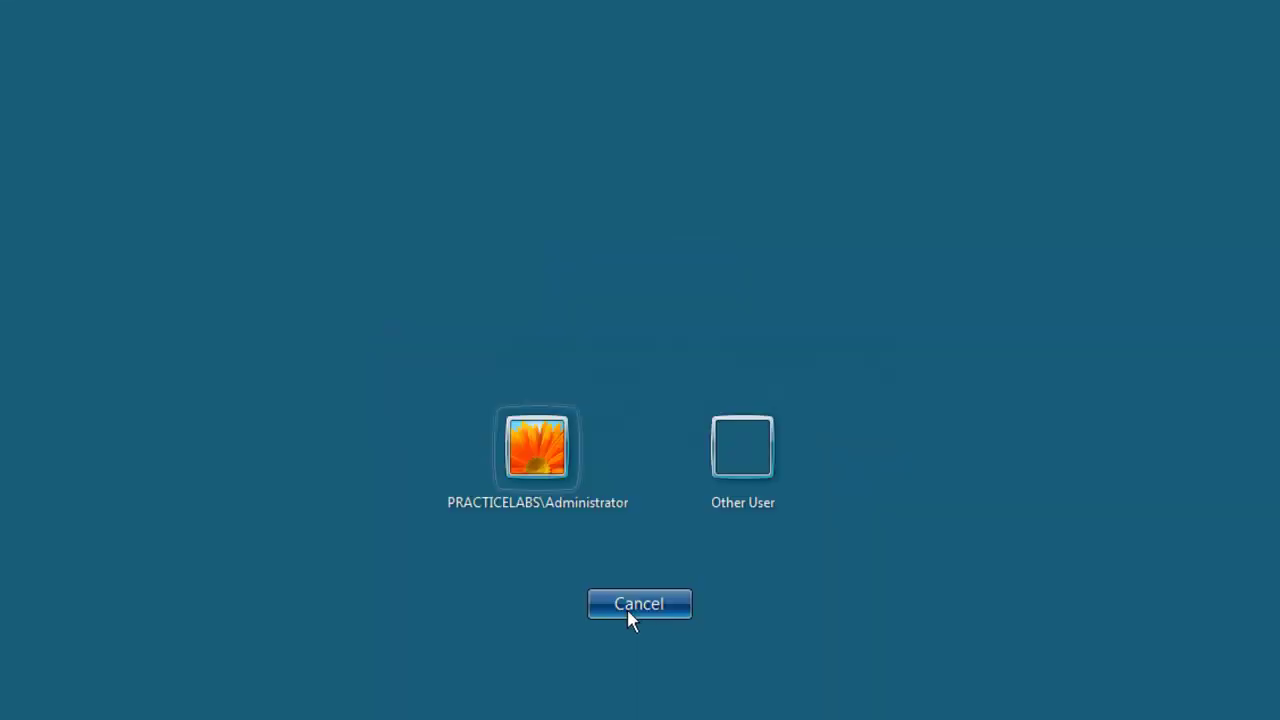
click(749, 444)
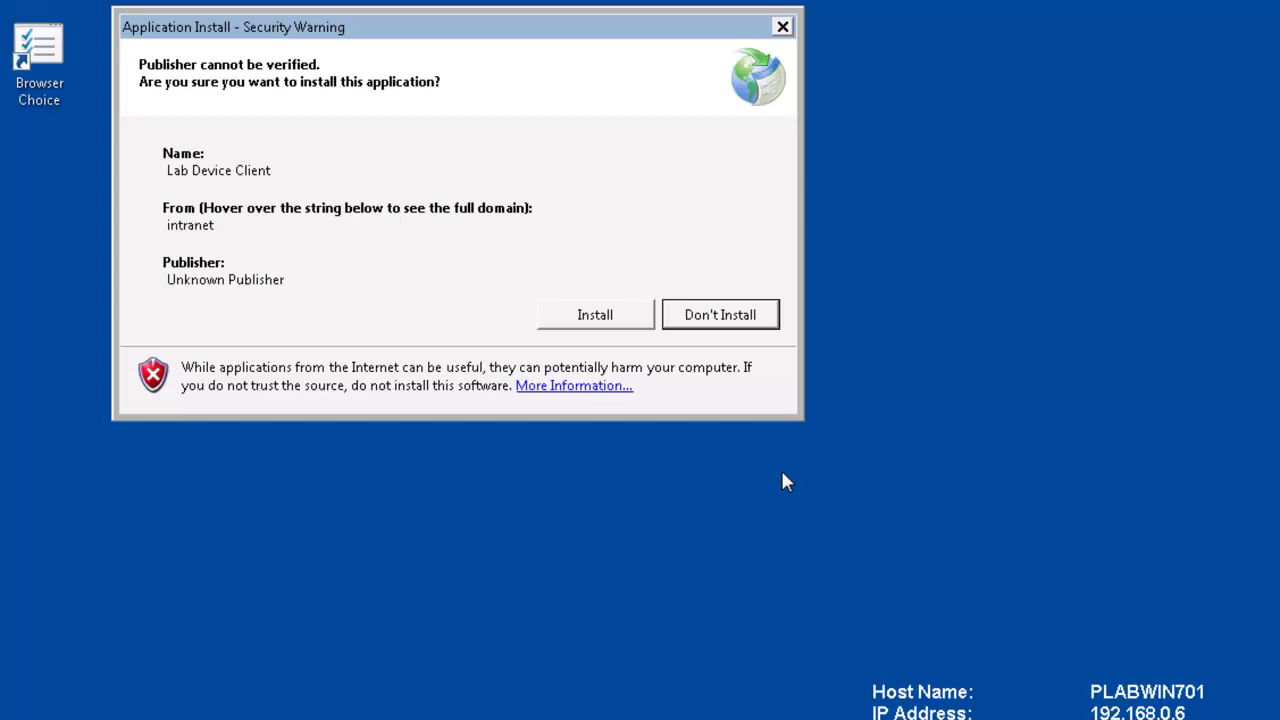
click(720, 316)
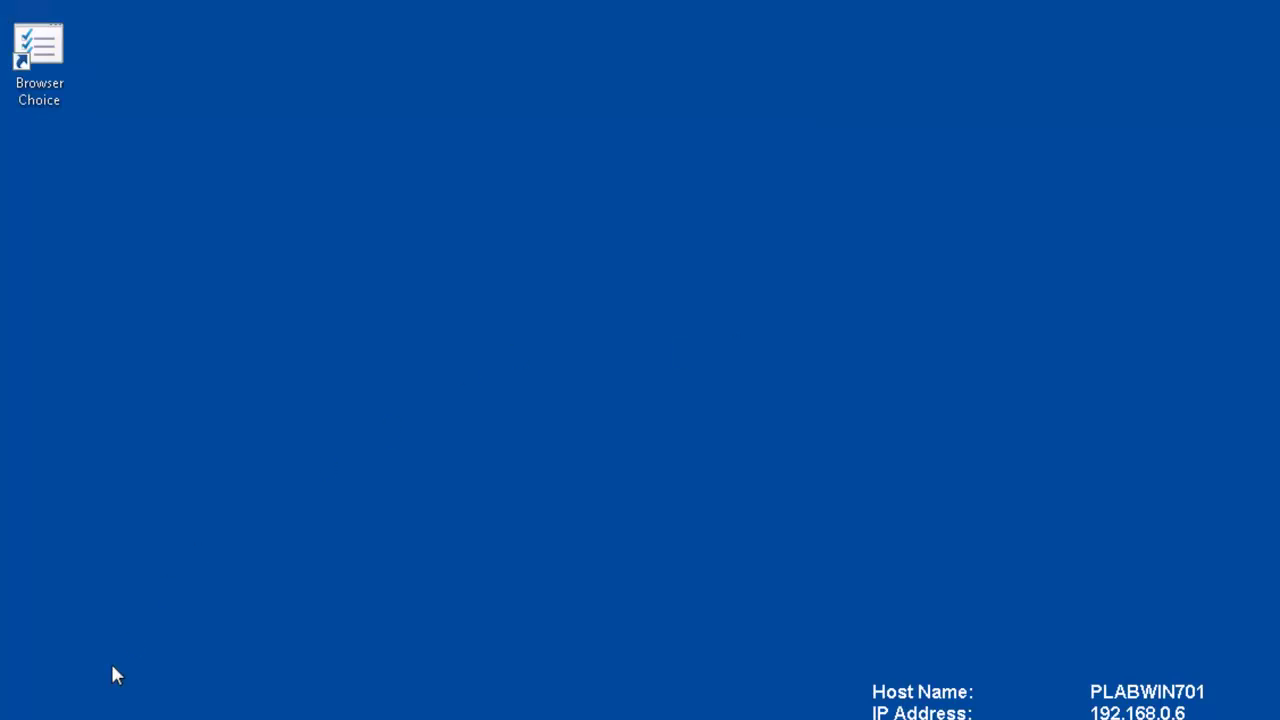
Step: Test the software restriction policy by trying to open Internet Explorer on the client, repeating the attempt once
key(super)
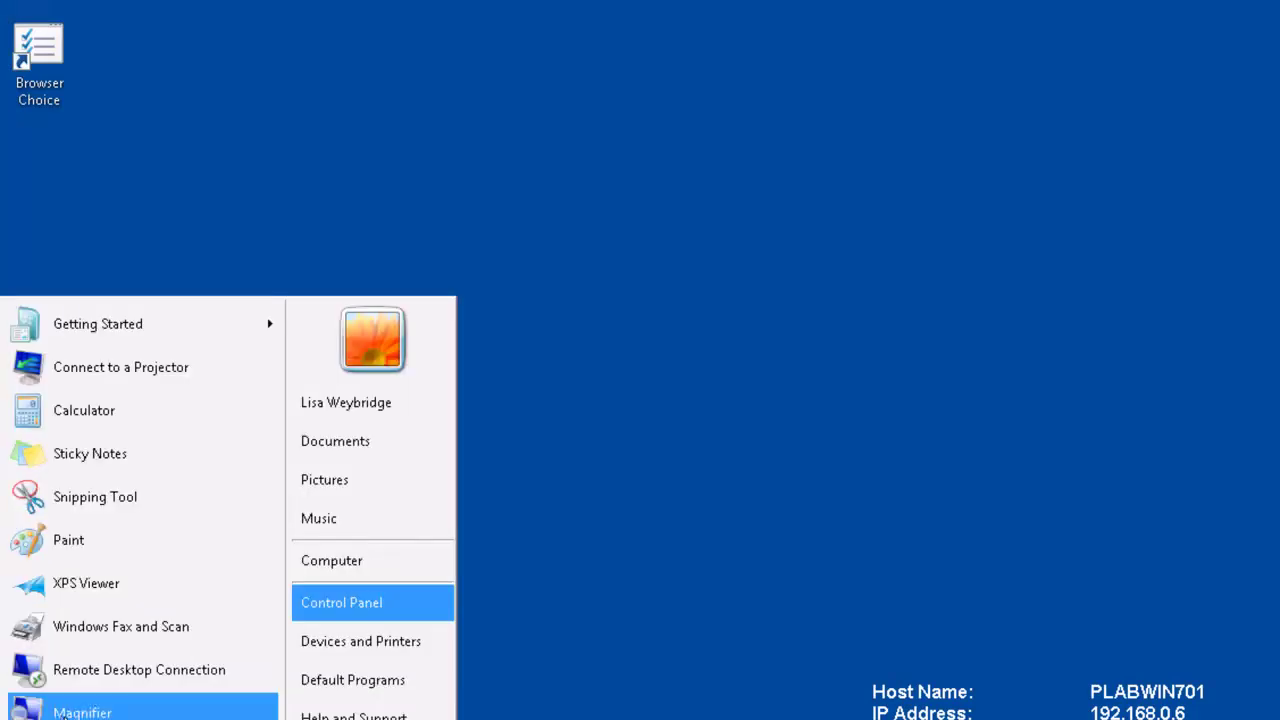
click(100, 697)
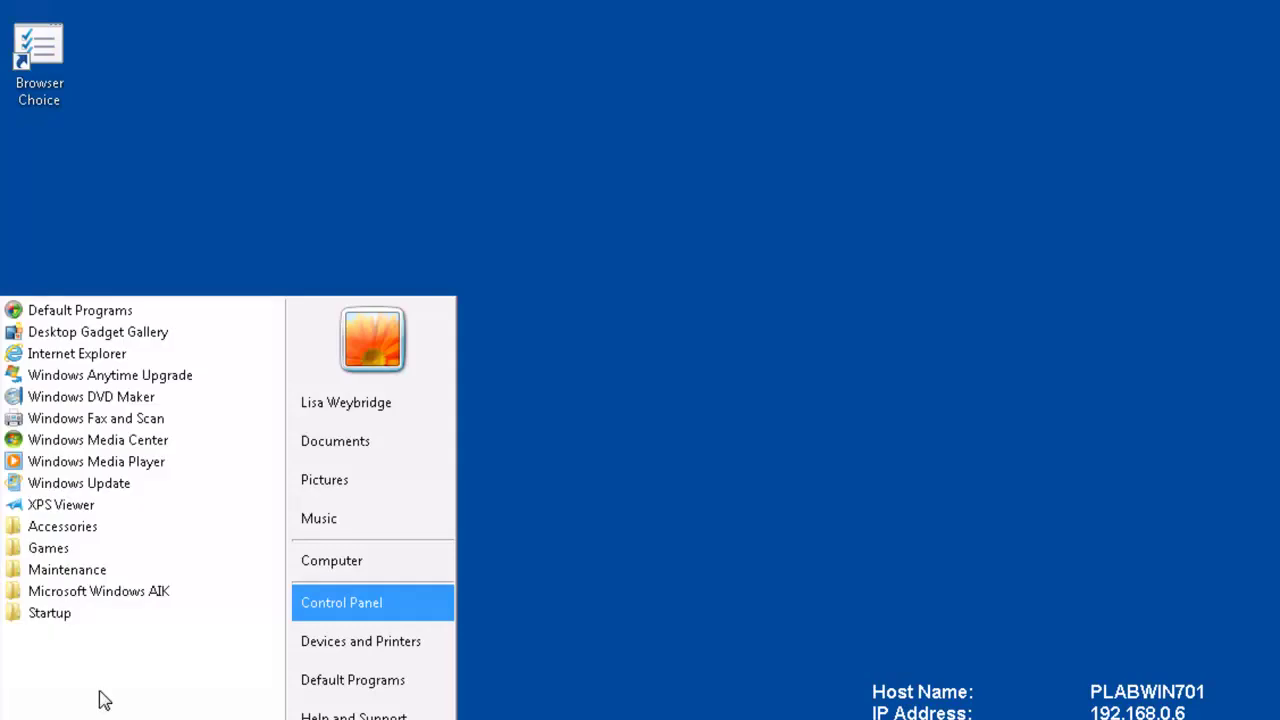
click(150, 356)
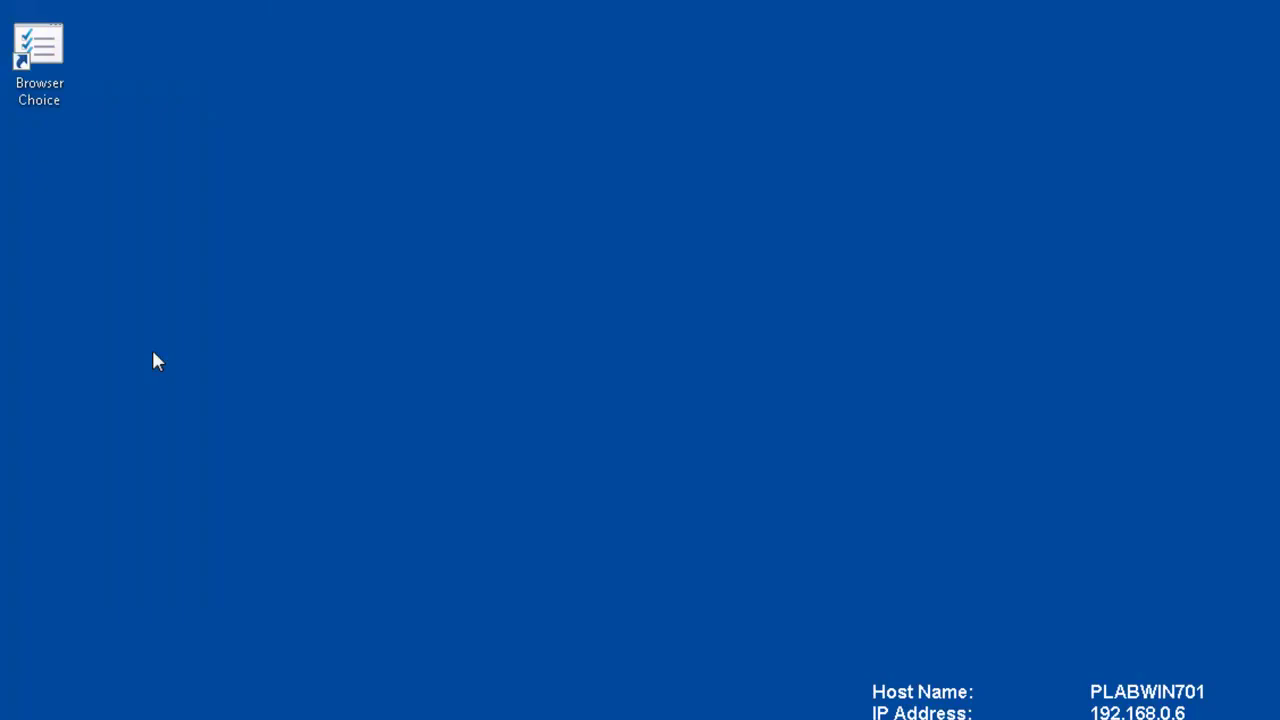
key(super)
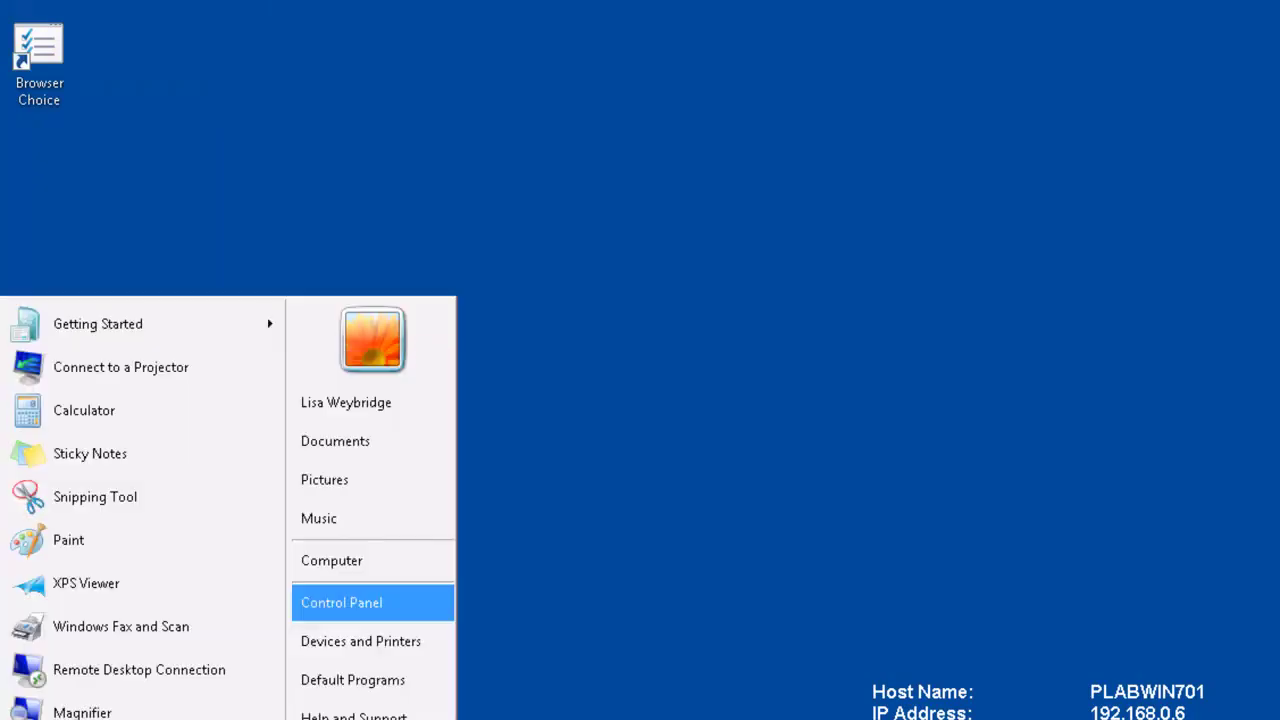
click(90, 719)
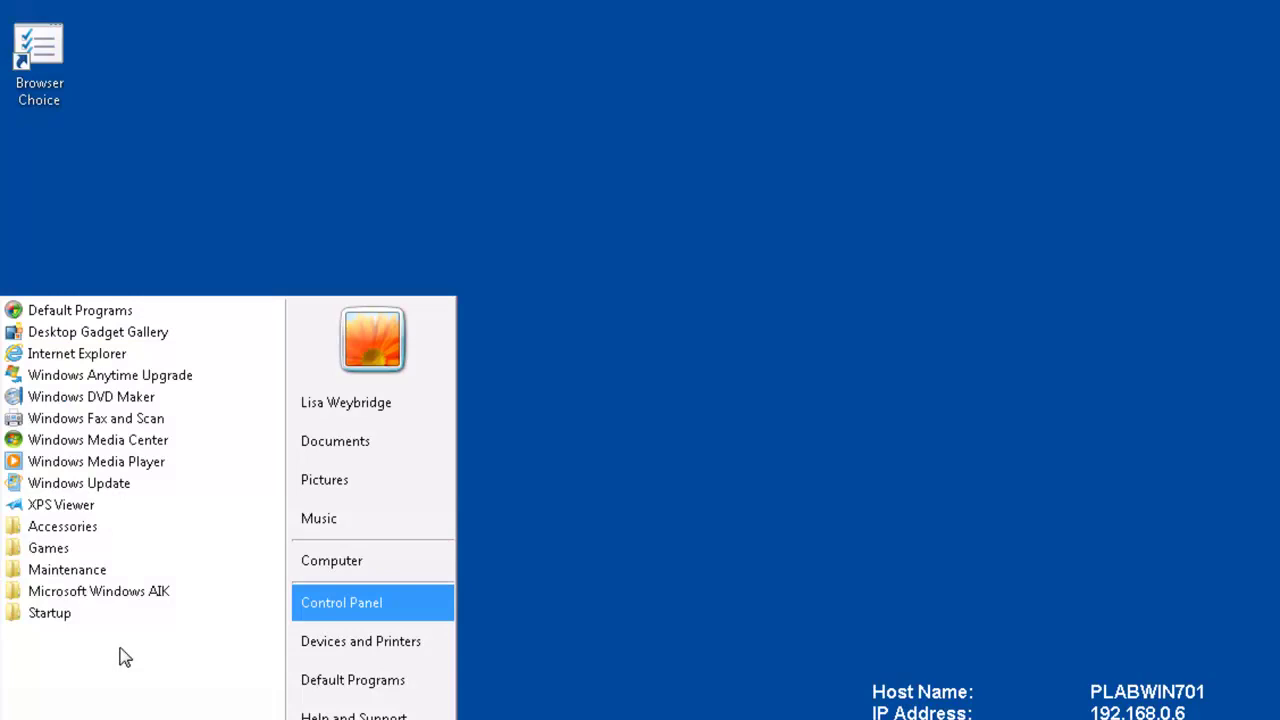
click(118, 363)
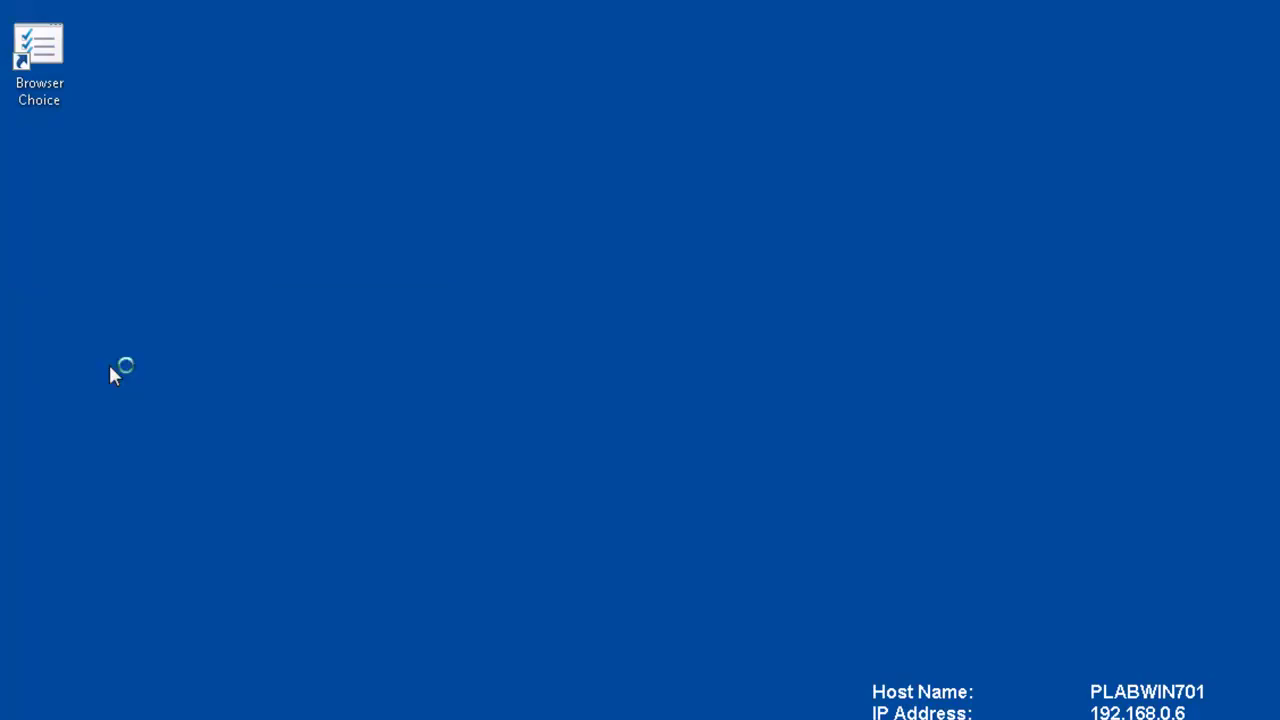